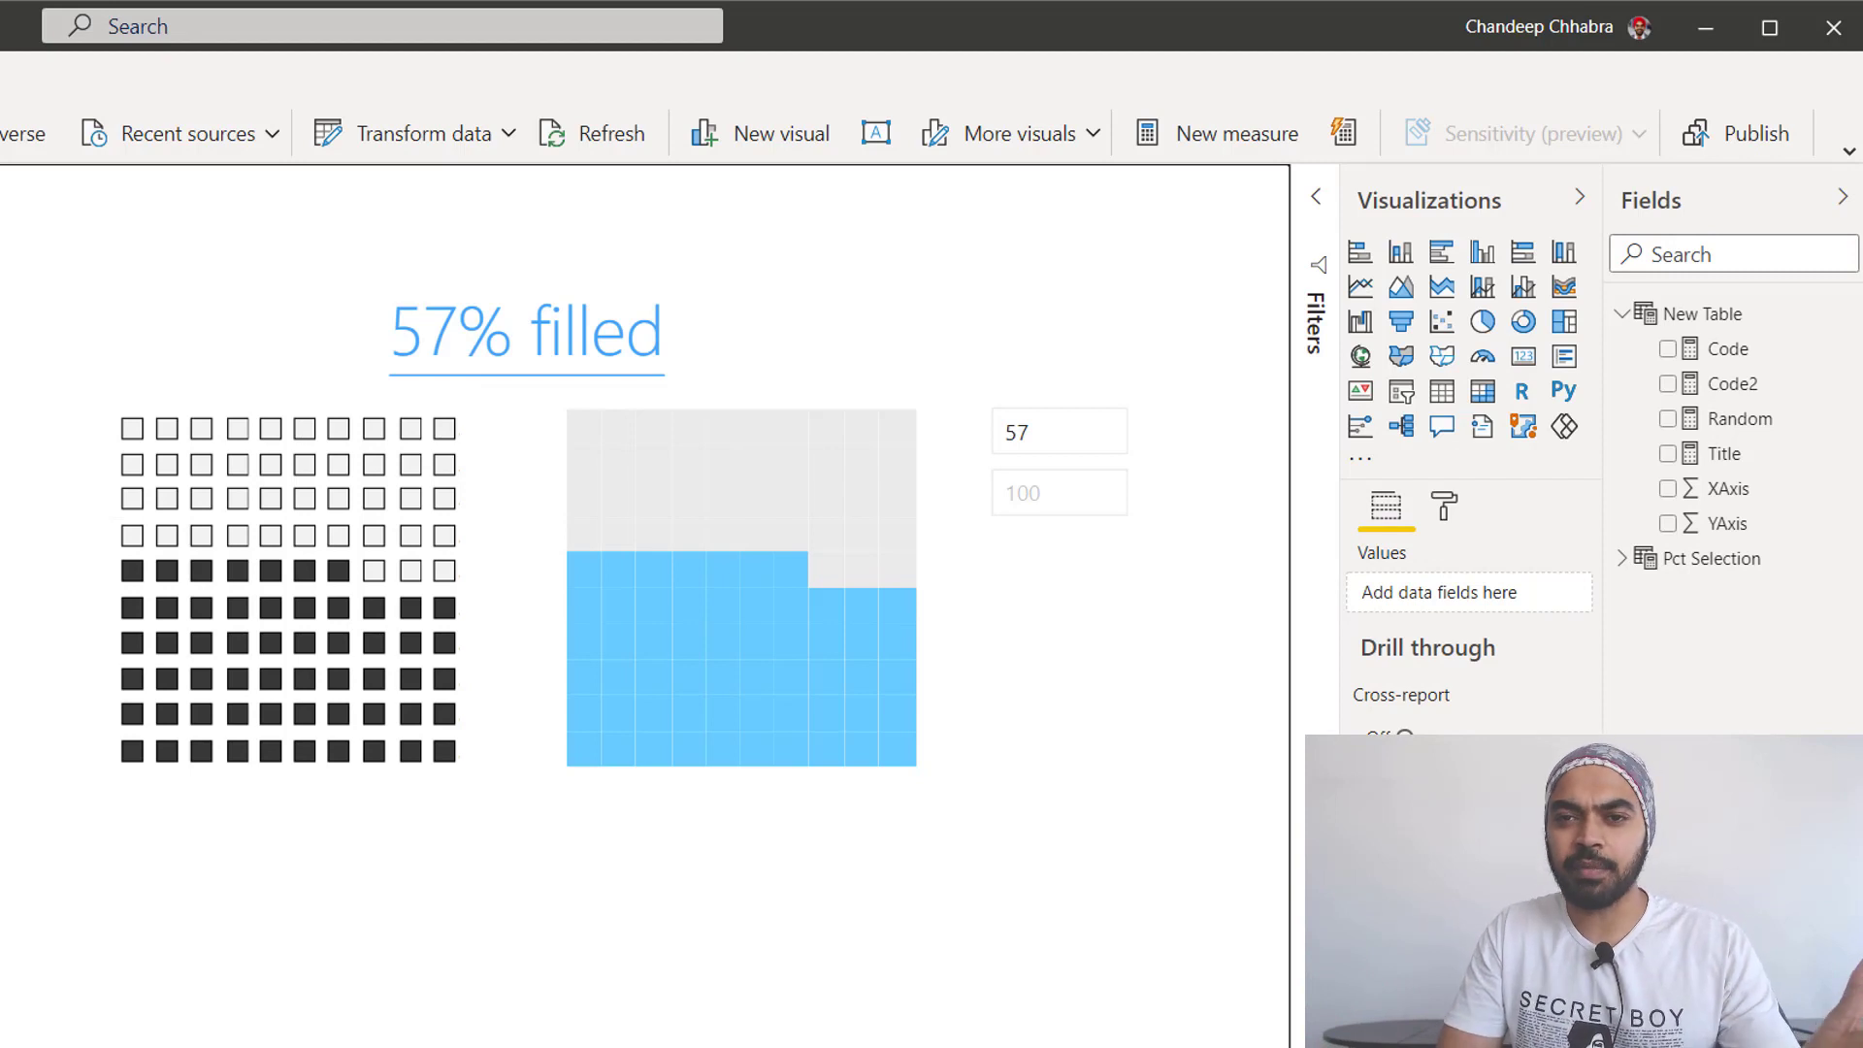
- Enter 27, then 99, then 5 as the slicer percentage, leaving both waffles at 5% filled
left_click(1083, 433)
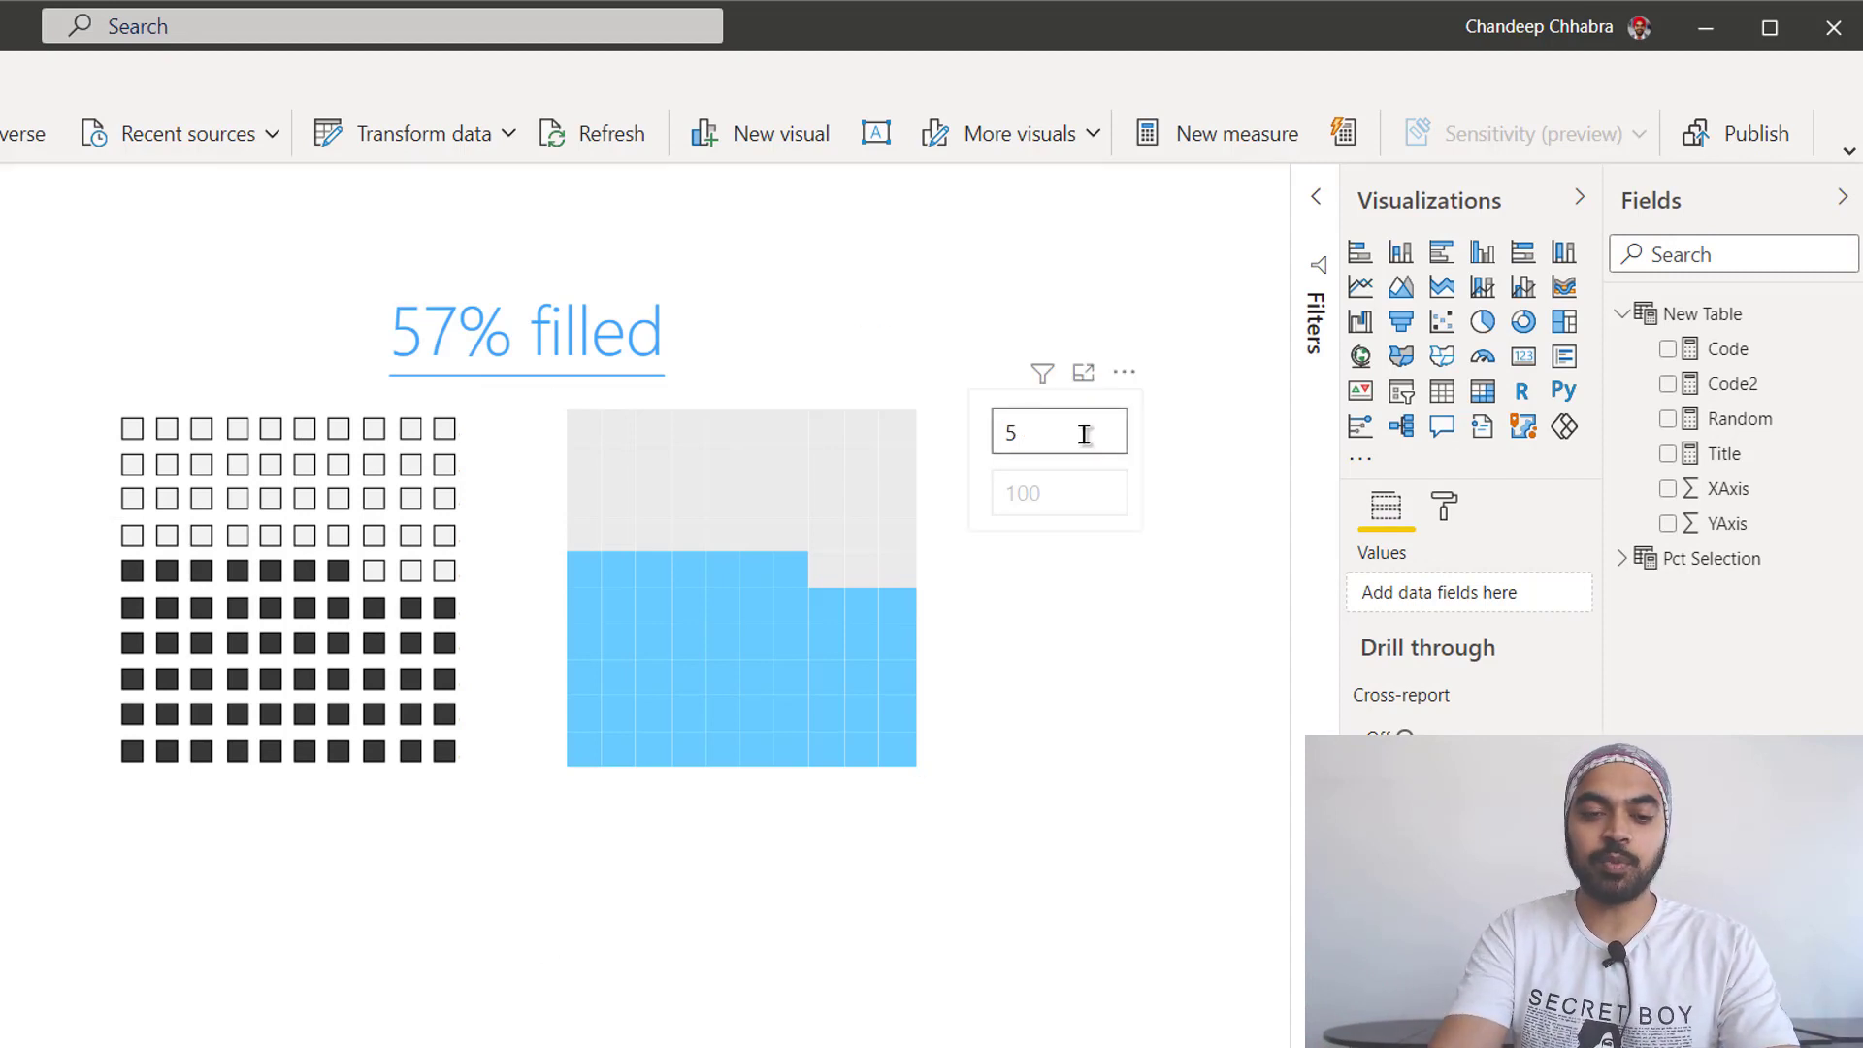
key("Return")
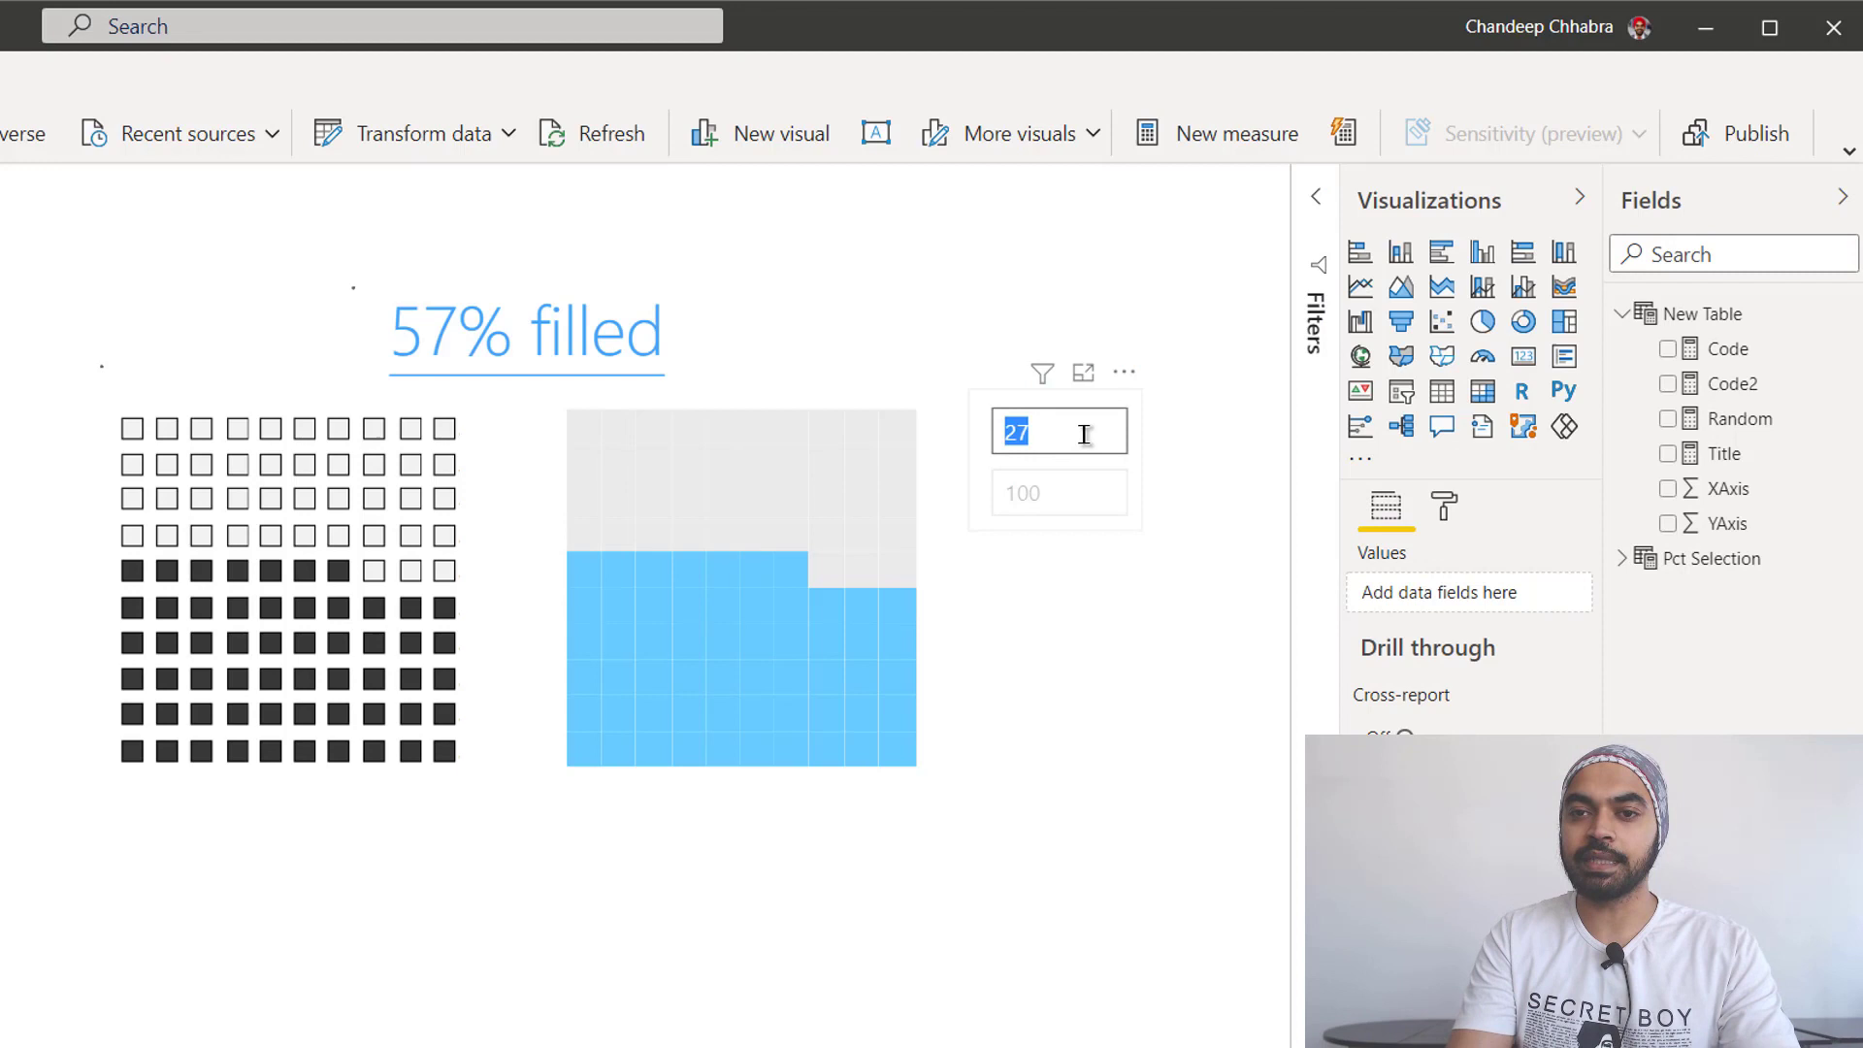
type("9")
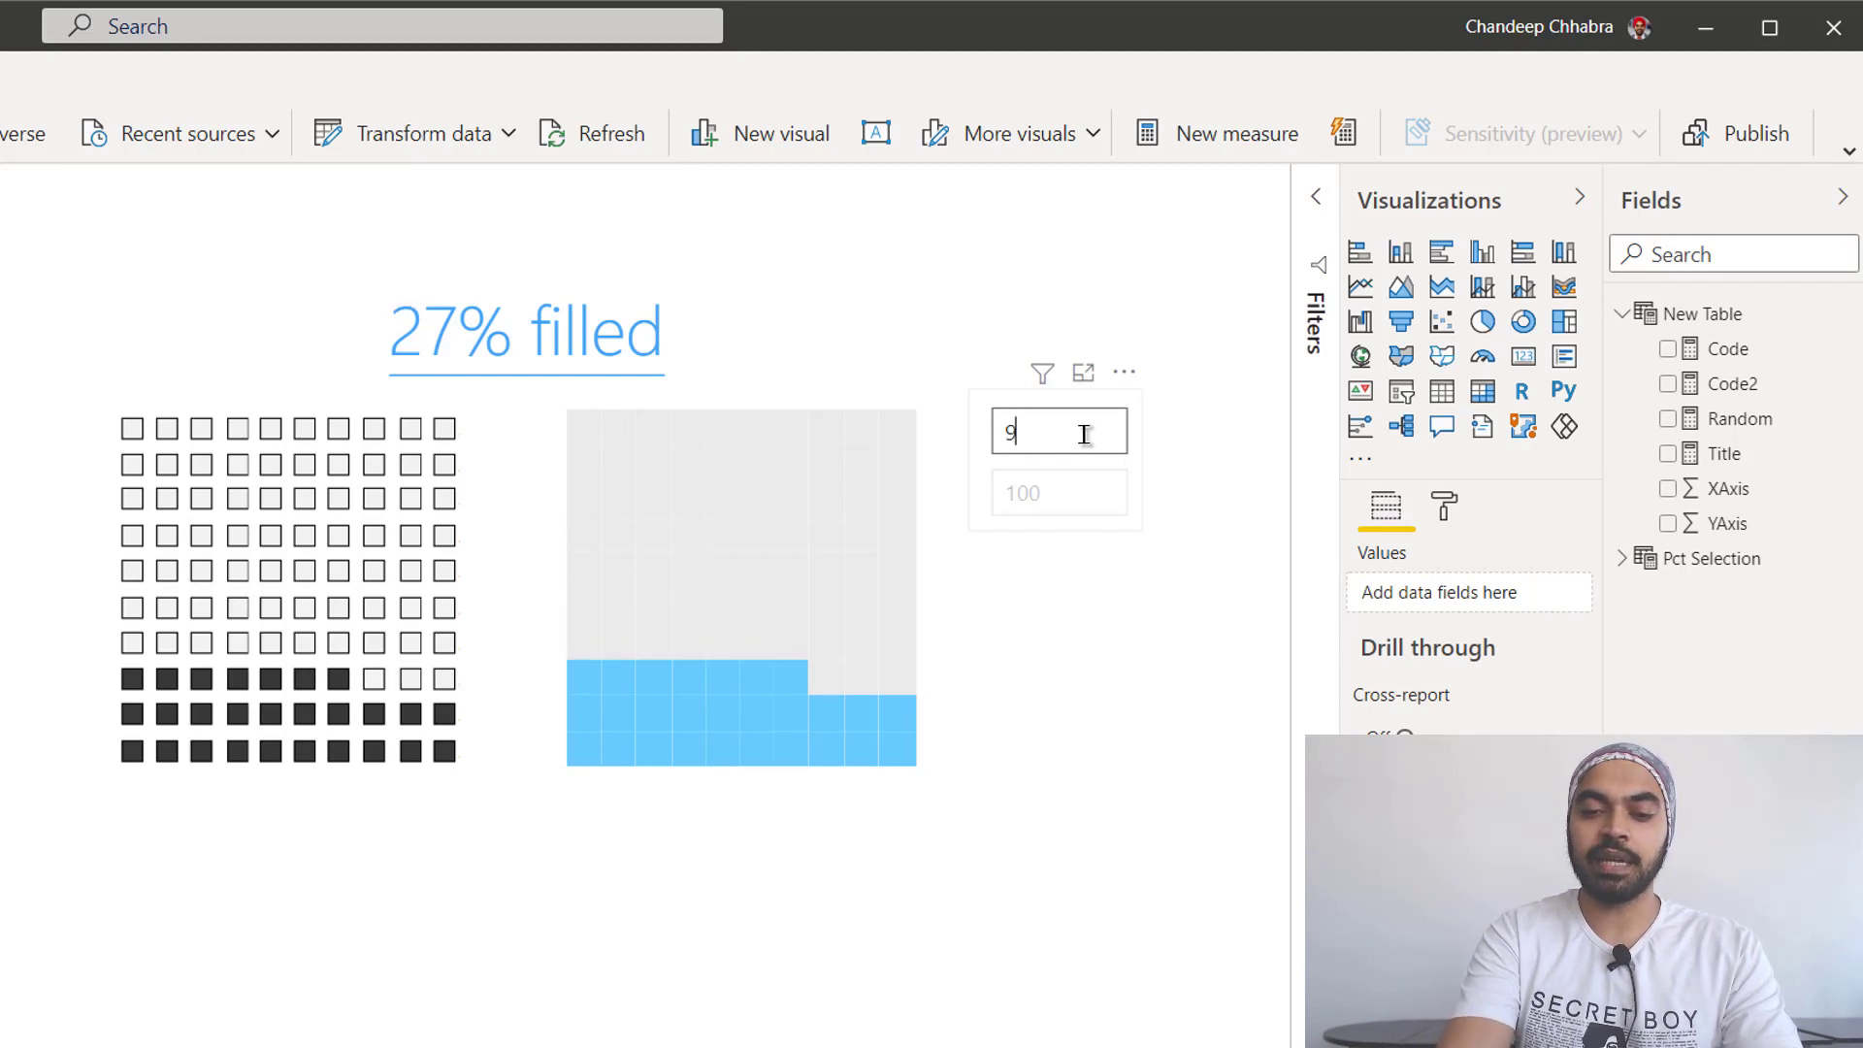
type("9")
key("Return")
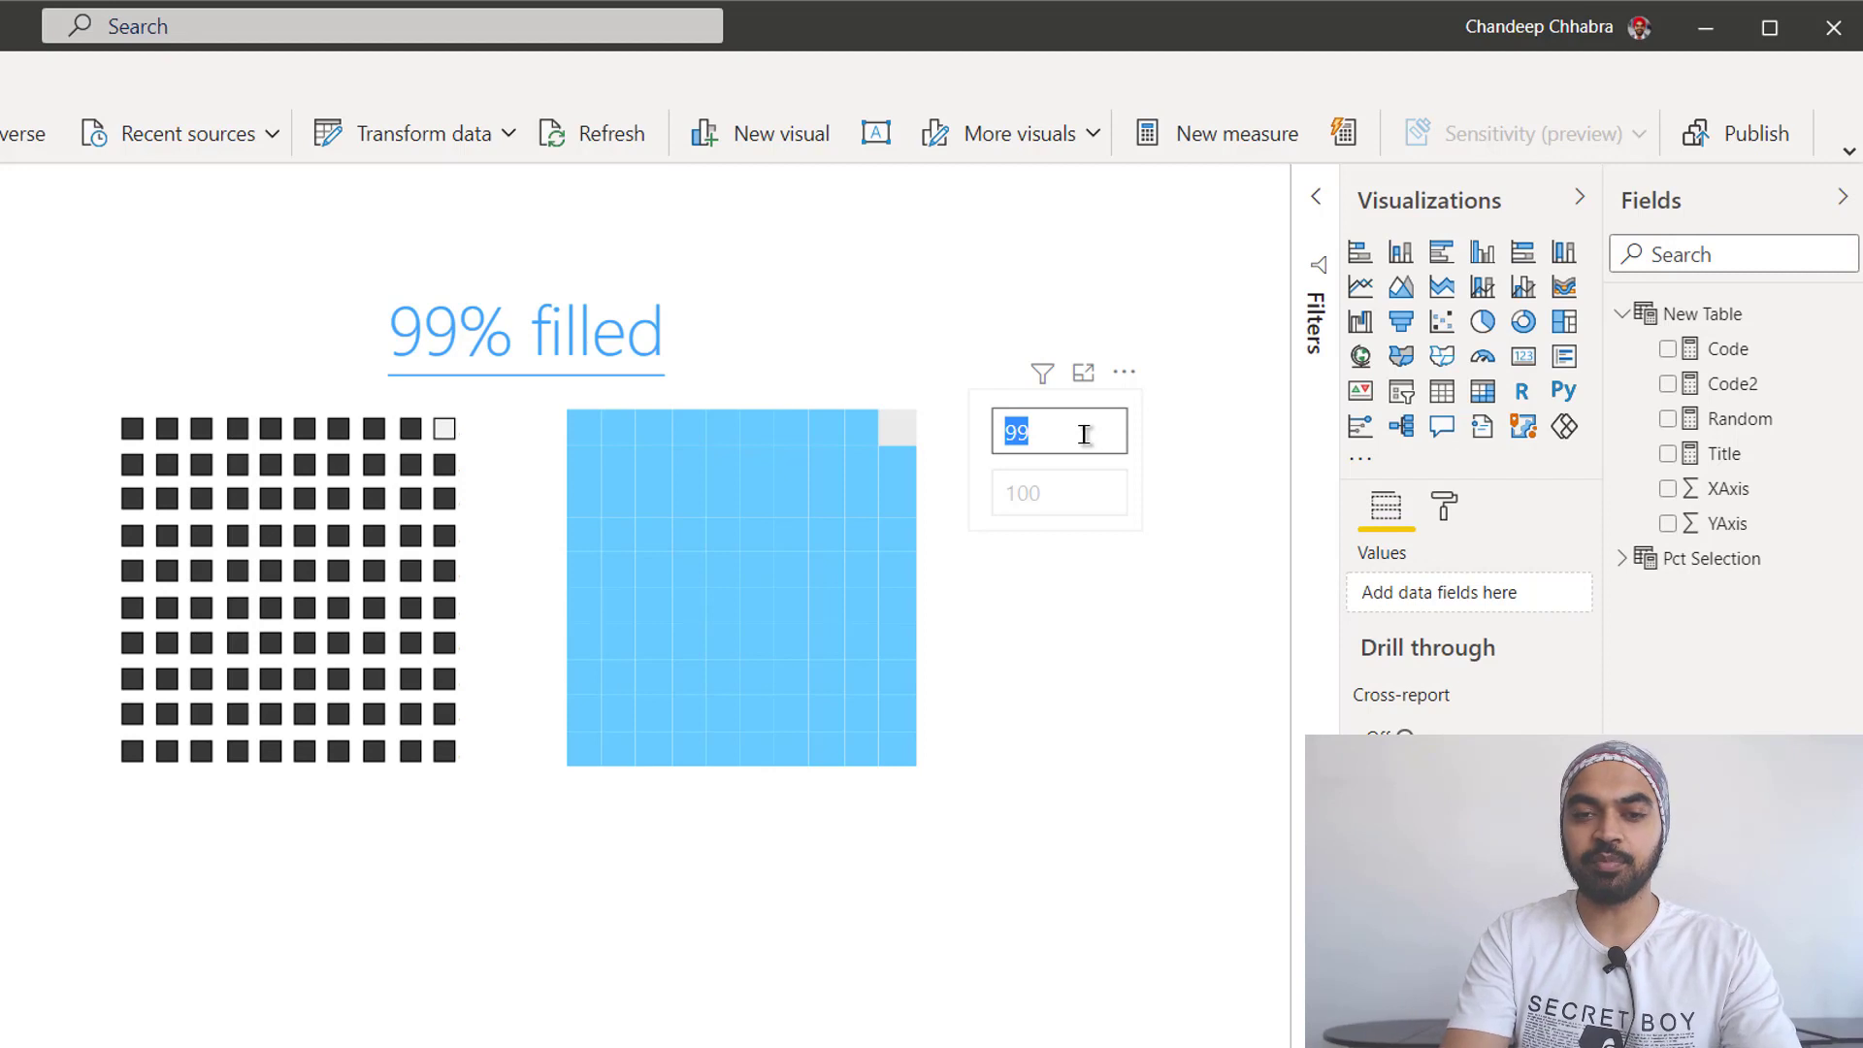
type("5")
key("Return")
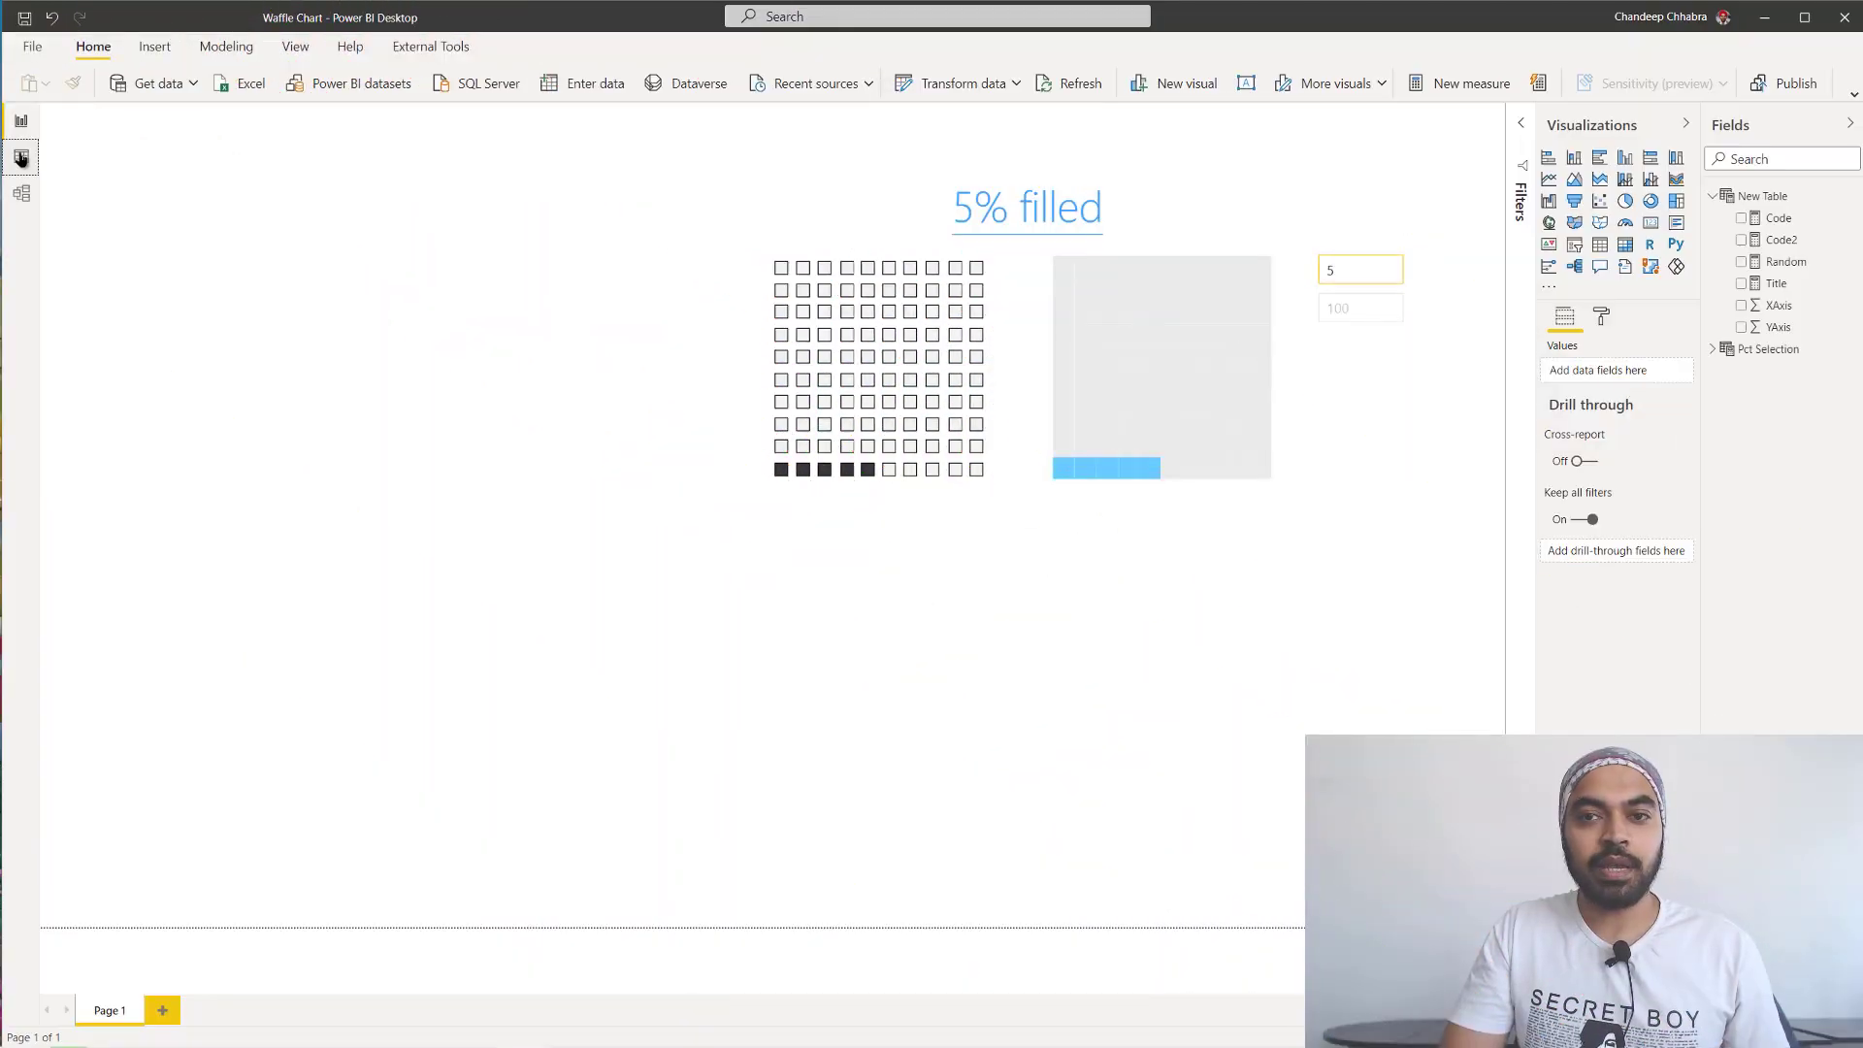
- Inspect the New Table's GENERATE of two GENERATESERIES(1,10) formula and its XAxis/YAxis data in Data view
left_click(22, 156)
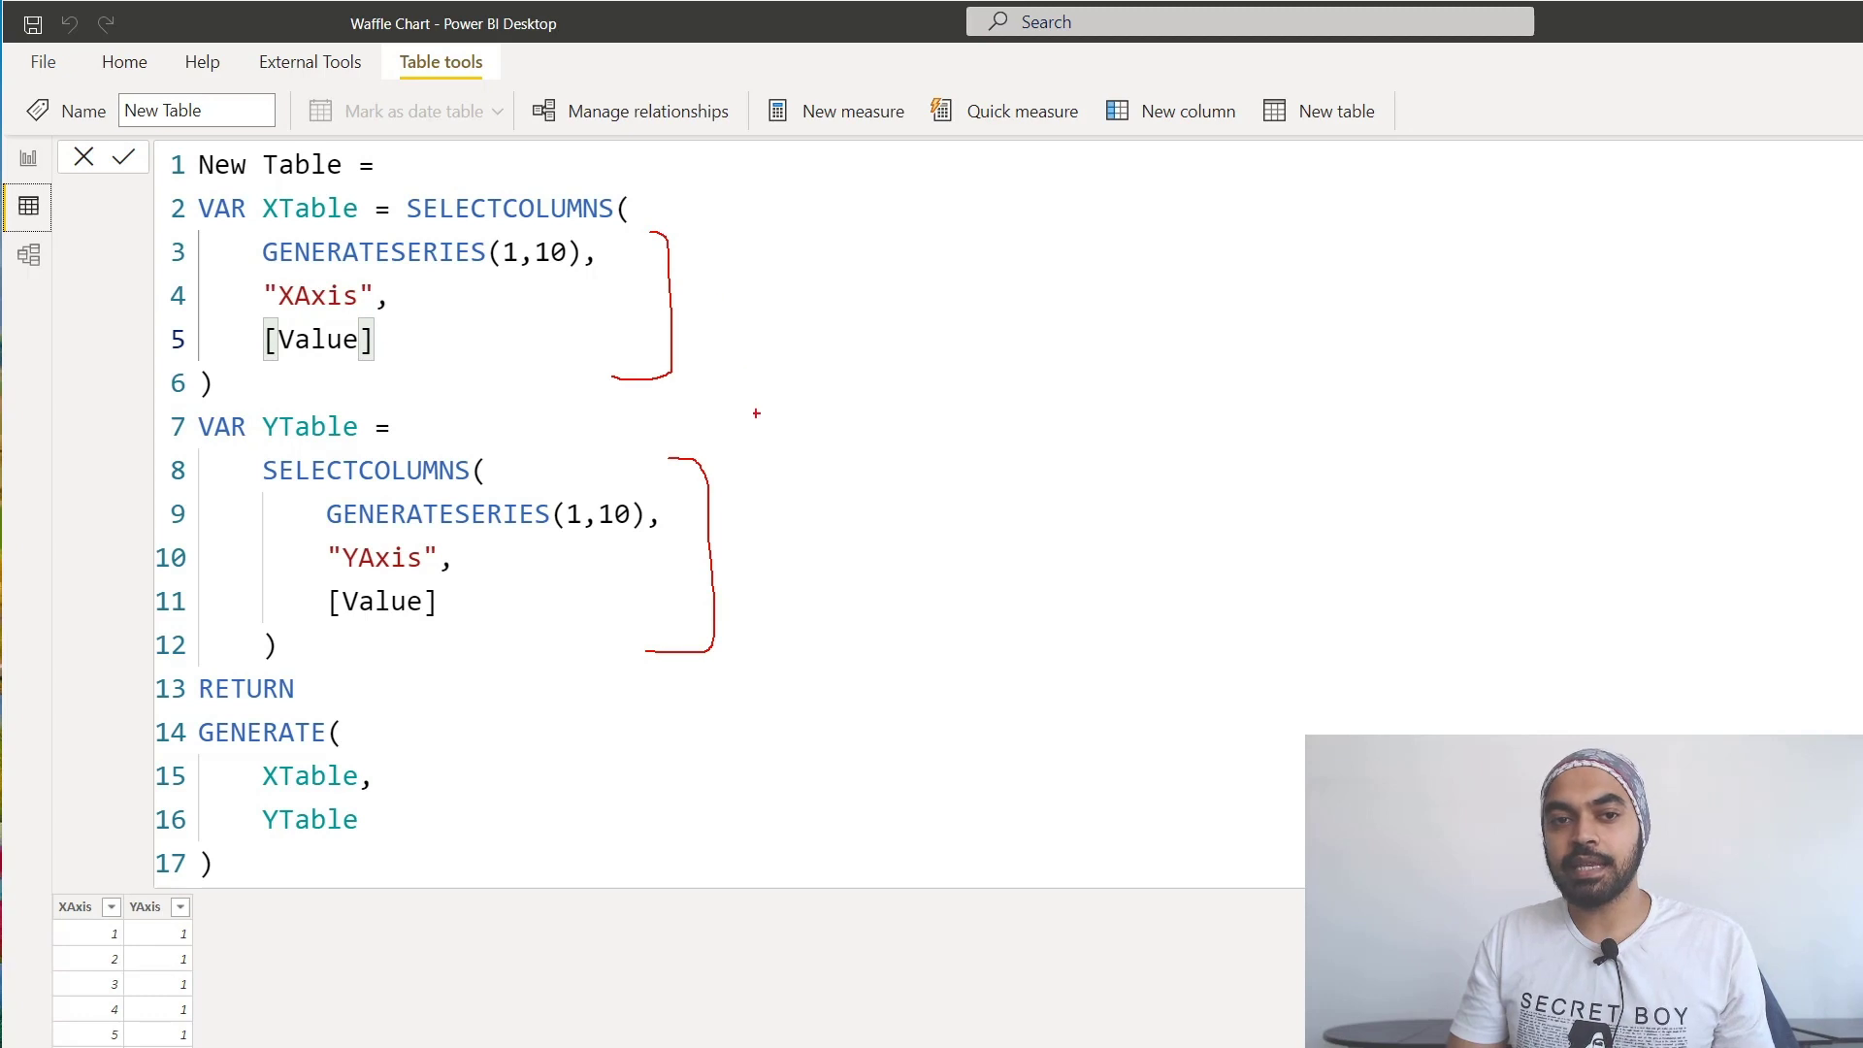
left_click_drag(738, 319, 827, 420)
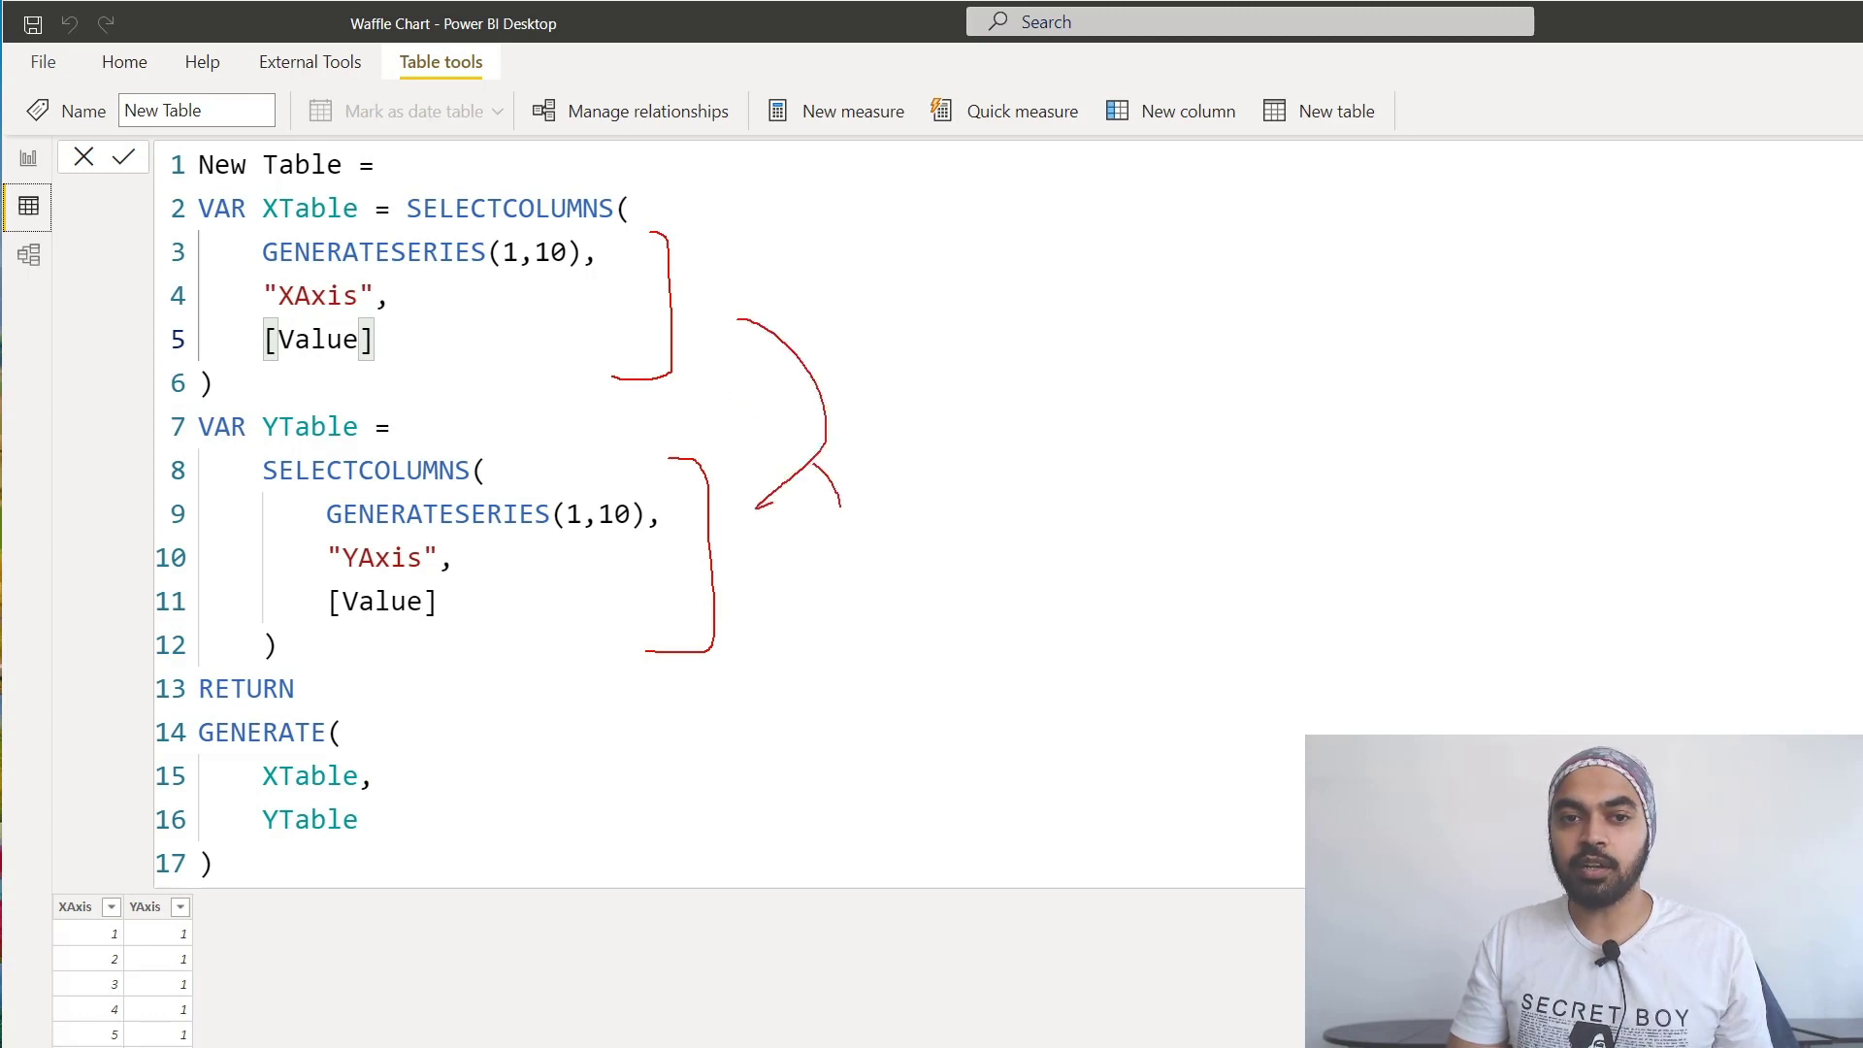
mouse_move(840, 506)
left_mouse_down()
mouse_move(823, 688)
mouse_move(632, 764)
mouse_move(560, 772)
mouse_move(571, 754)
mouse_move(585, 801)
left_mouse_up()
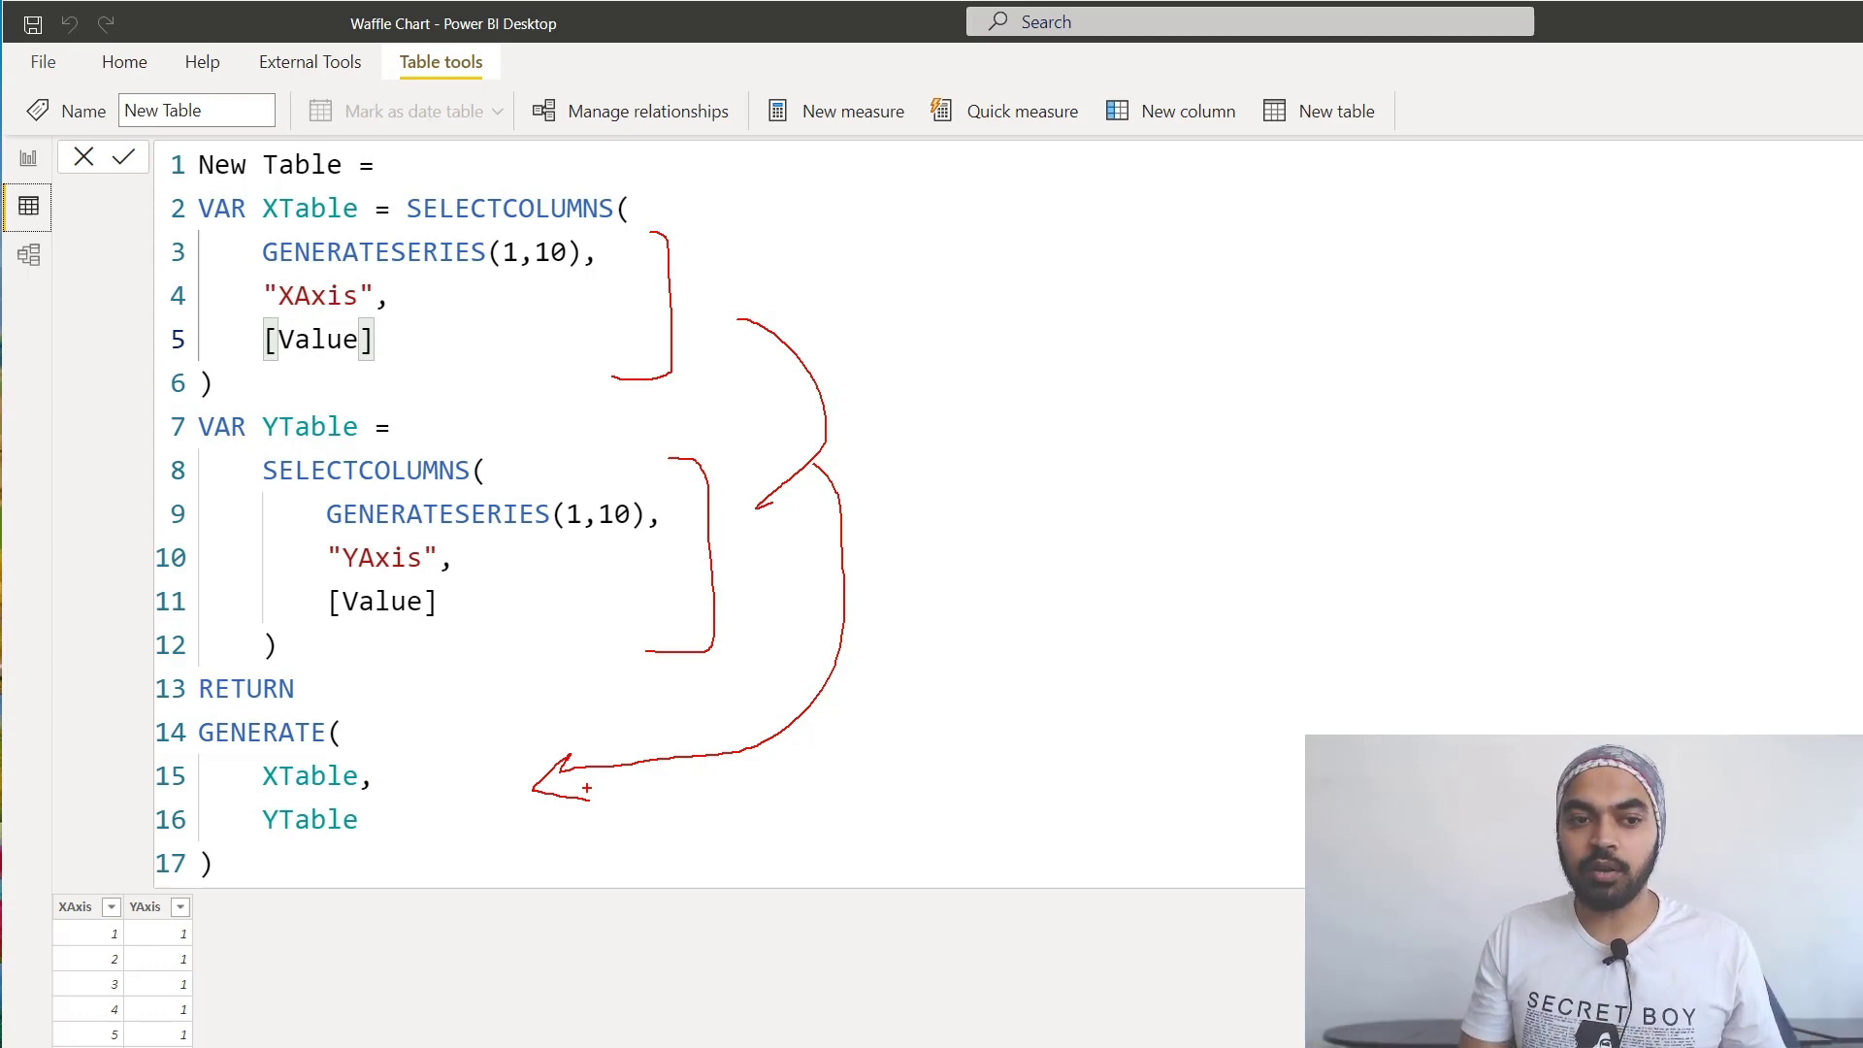
left_click_drag(48, 883, 132, 1047)
left_click_drag(129, 632, 204, 947)
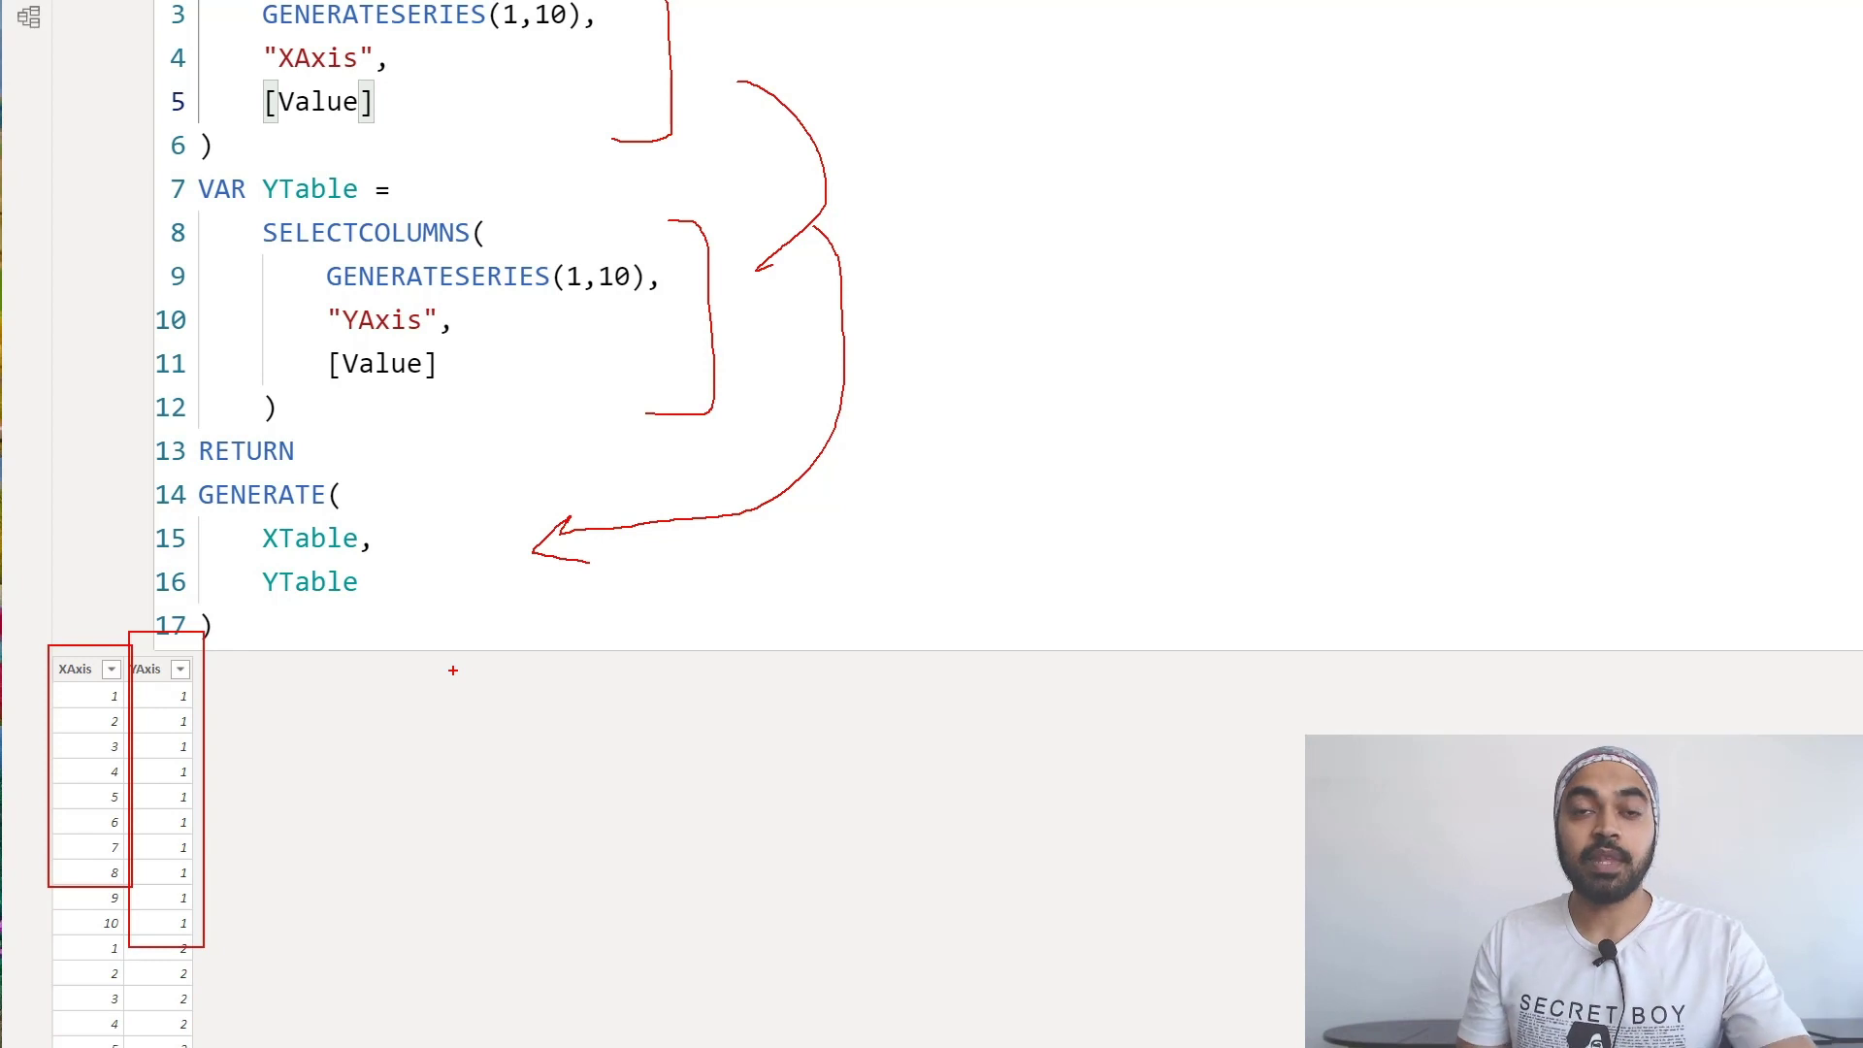
key("Escape")
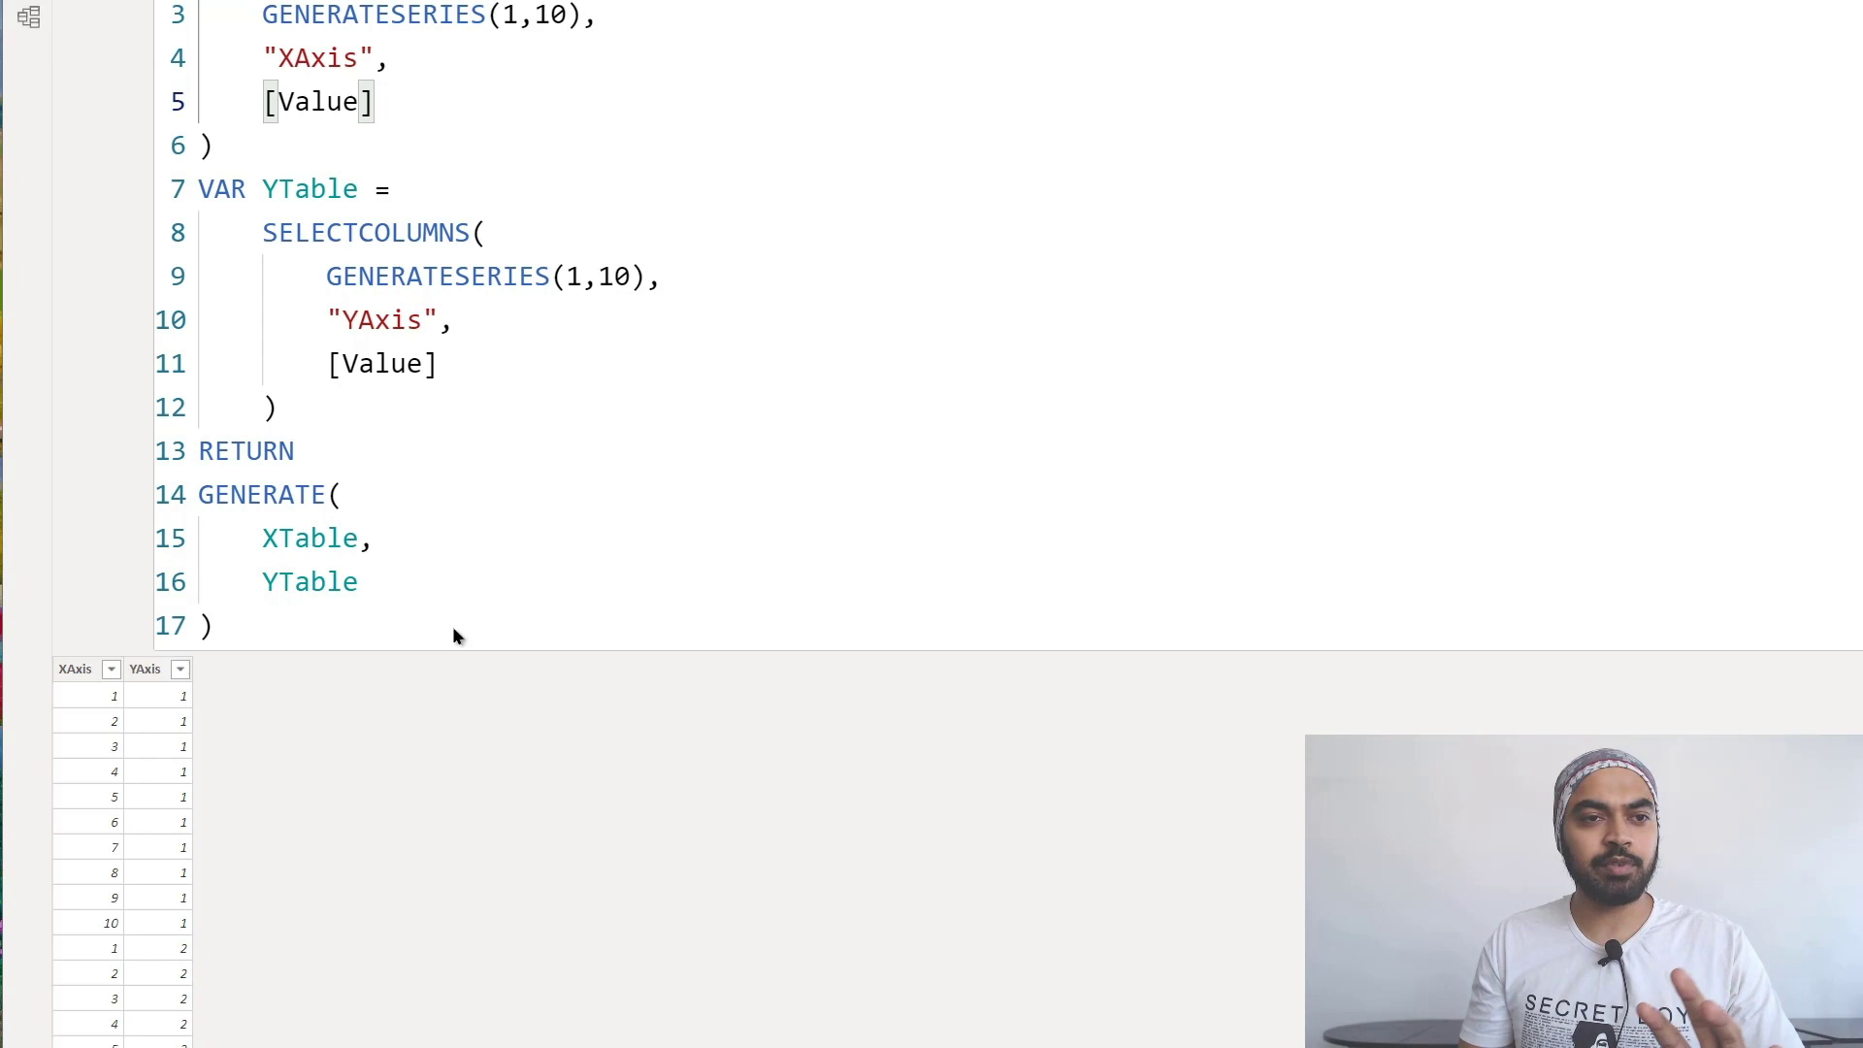
- Add a matrix below the waffle chart with YAxis rows 1–10 and XAxis columns 1–10
left_click(24, 108)
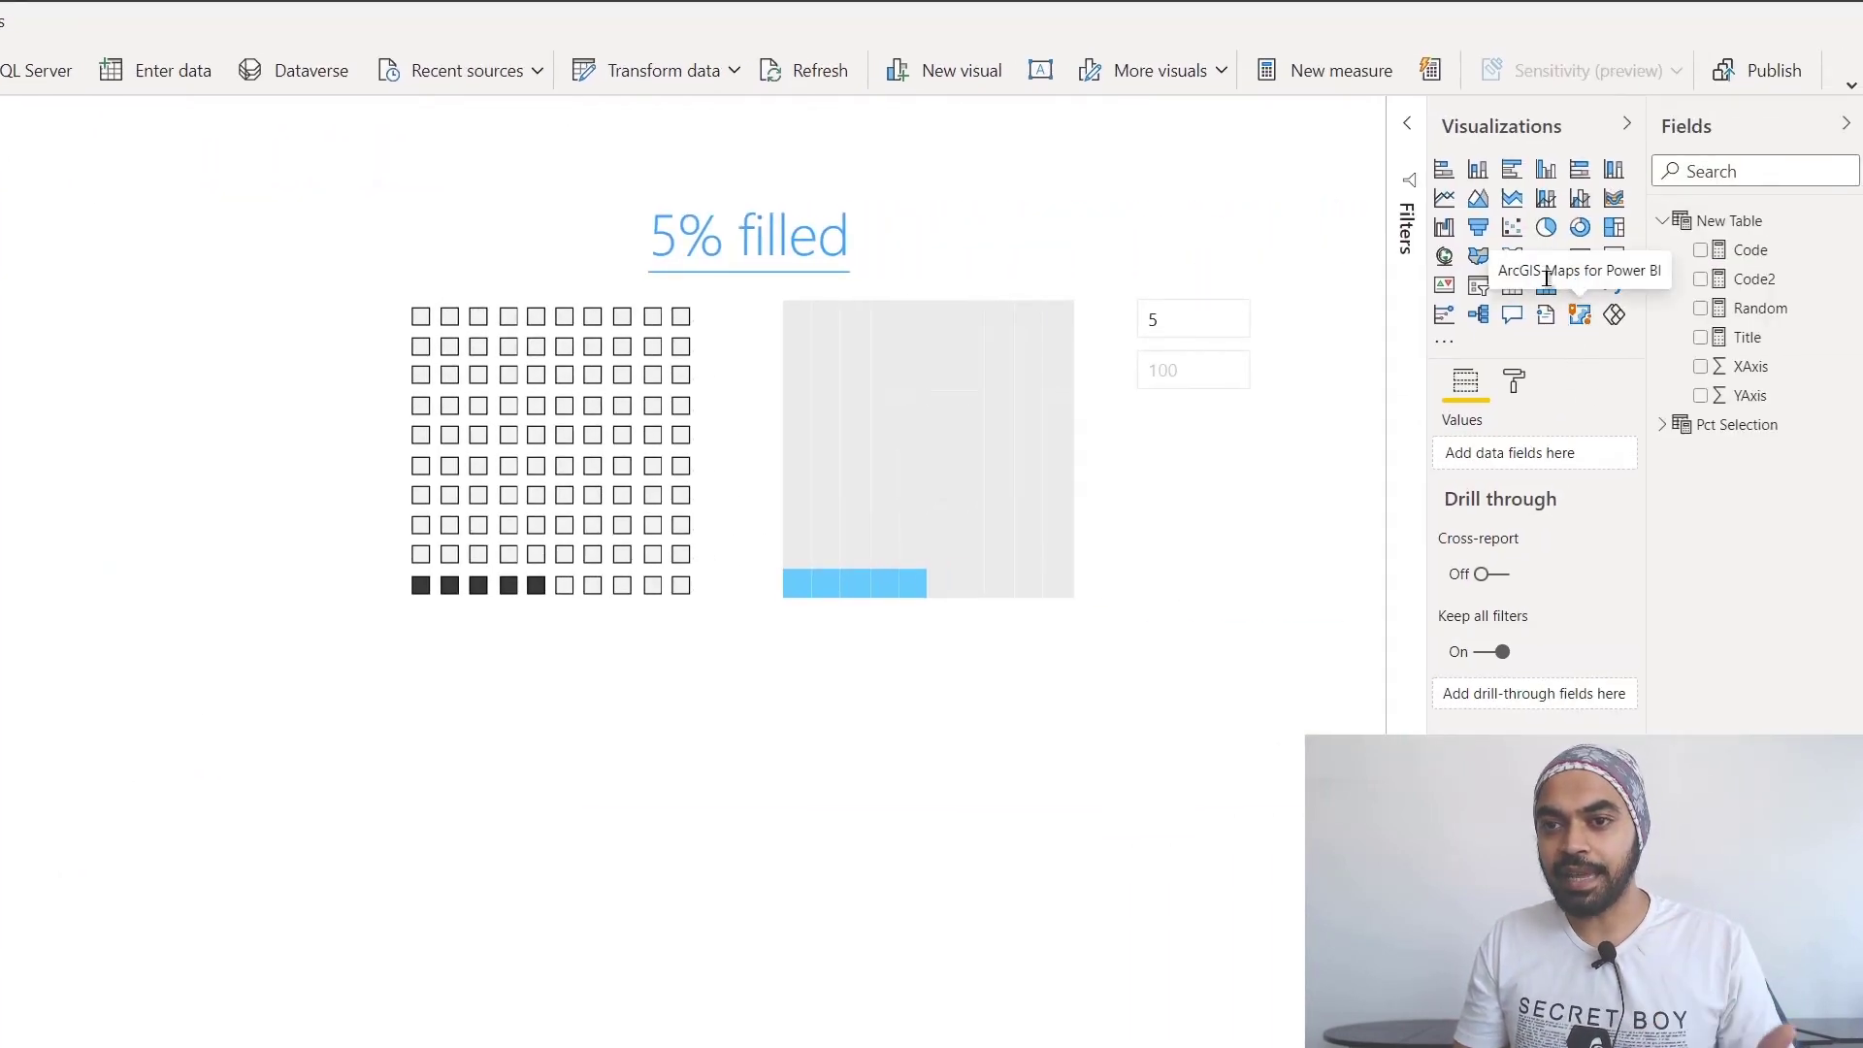
left_click(1546, 285)
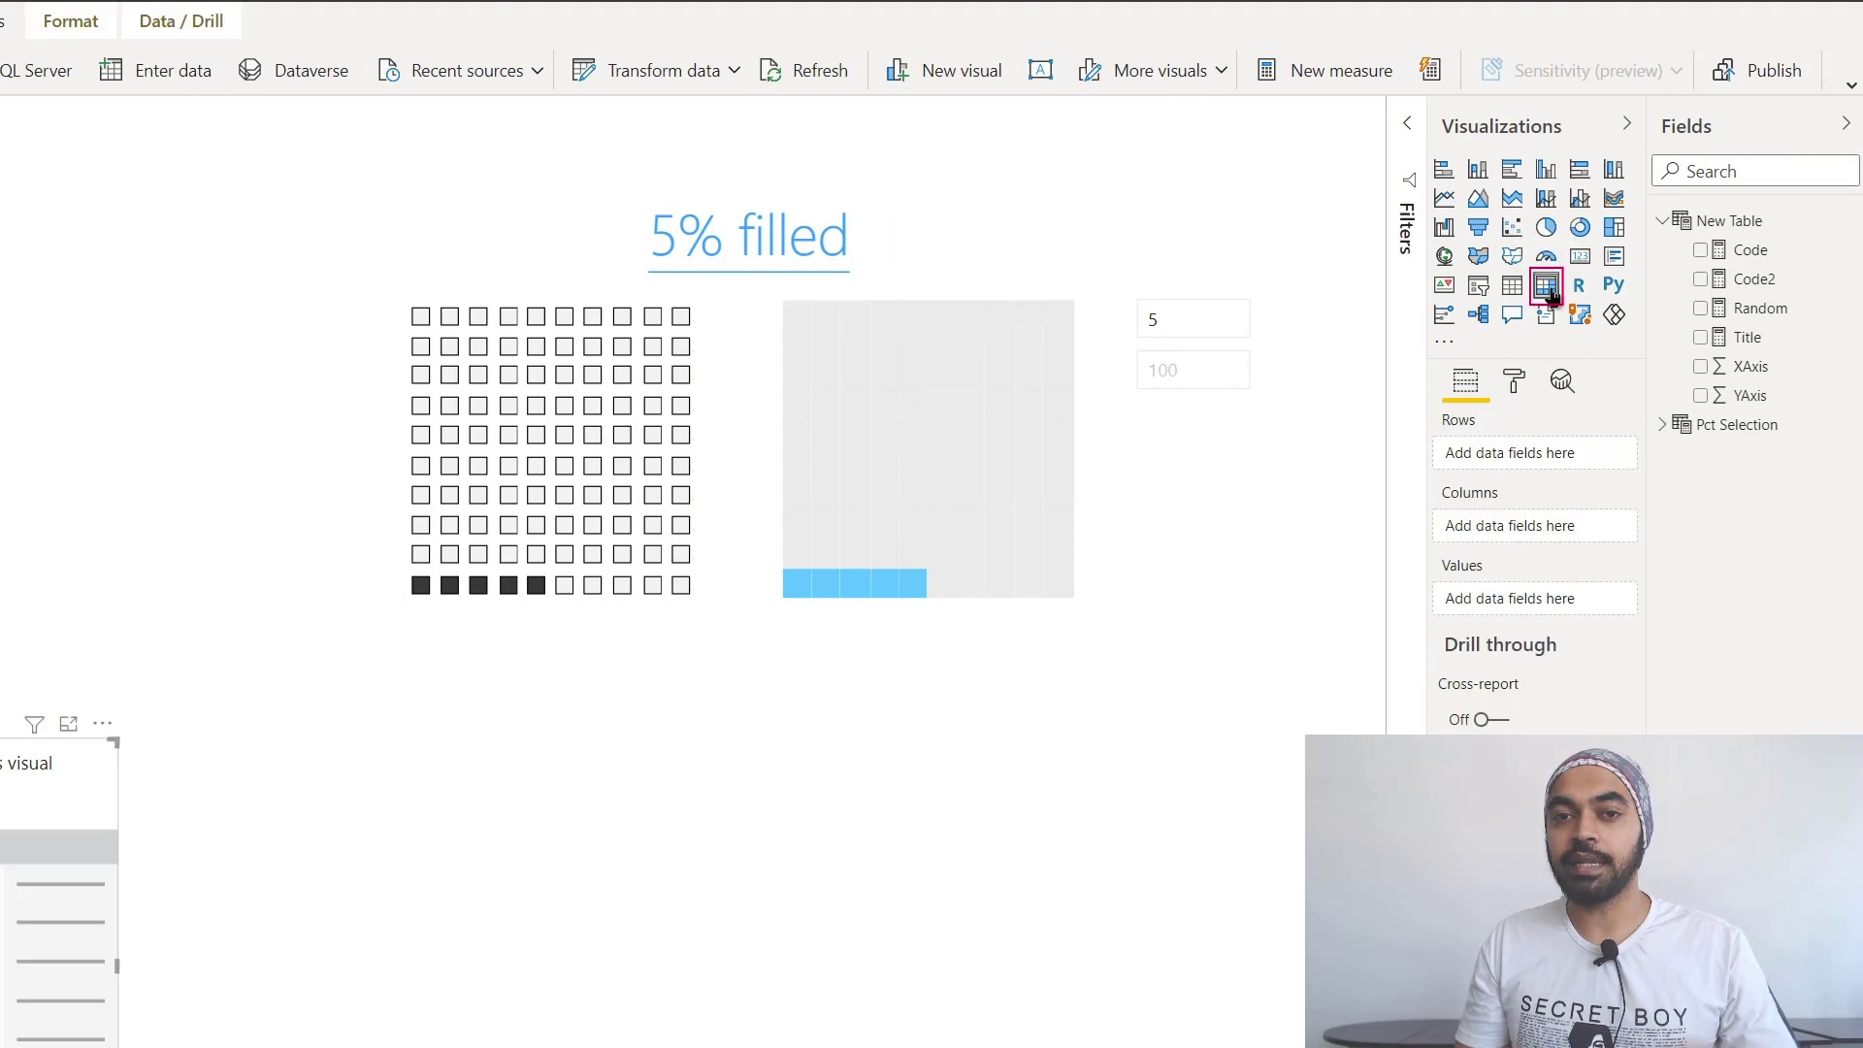
left_click_drag(77, 803, 699, 766)
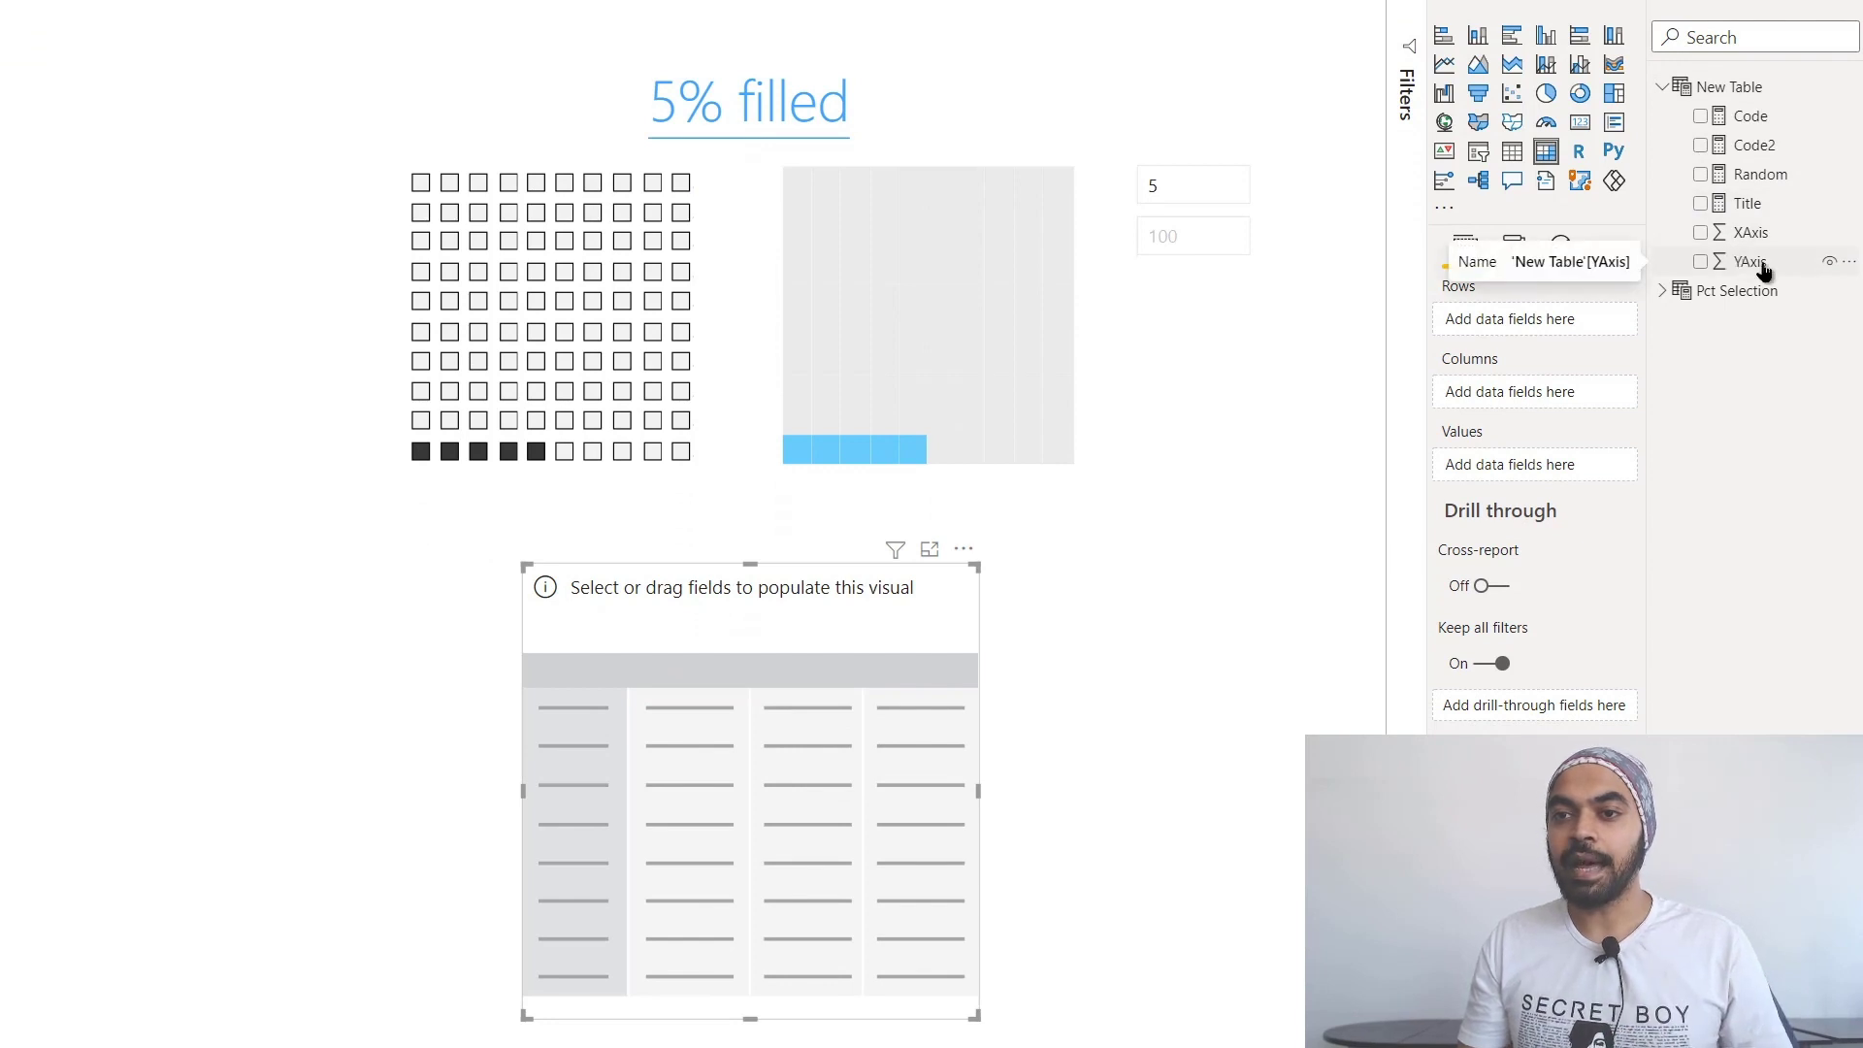
left_click_drag(1763, 245, 1549, 327)
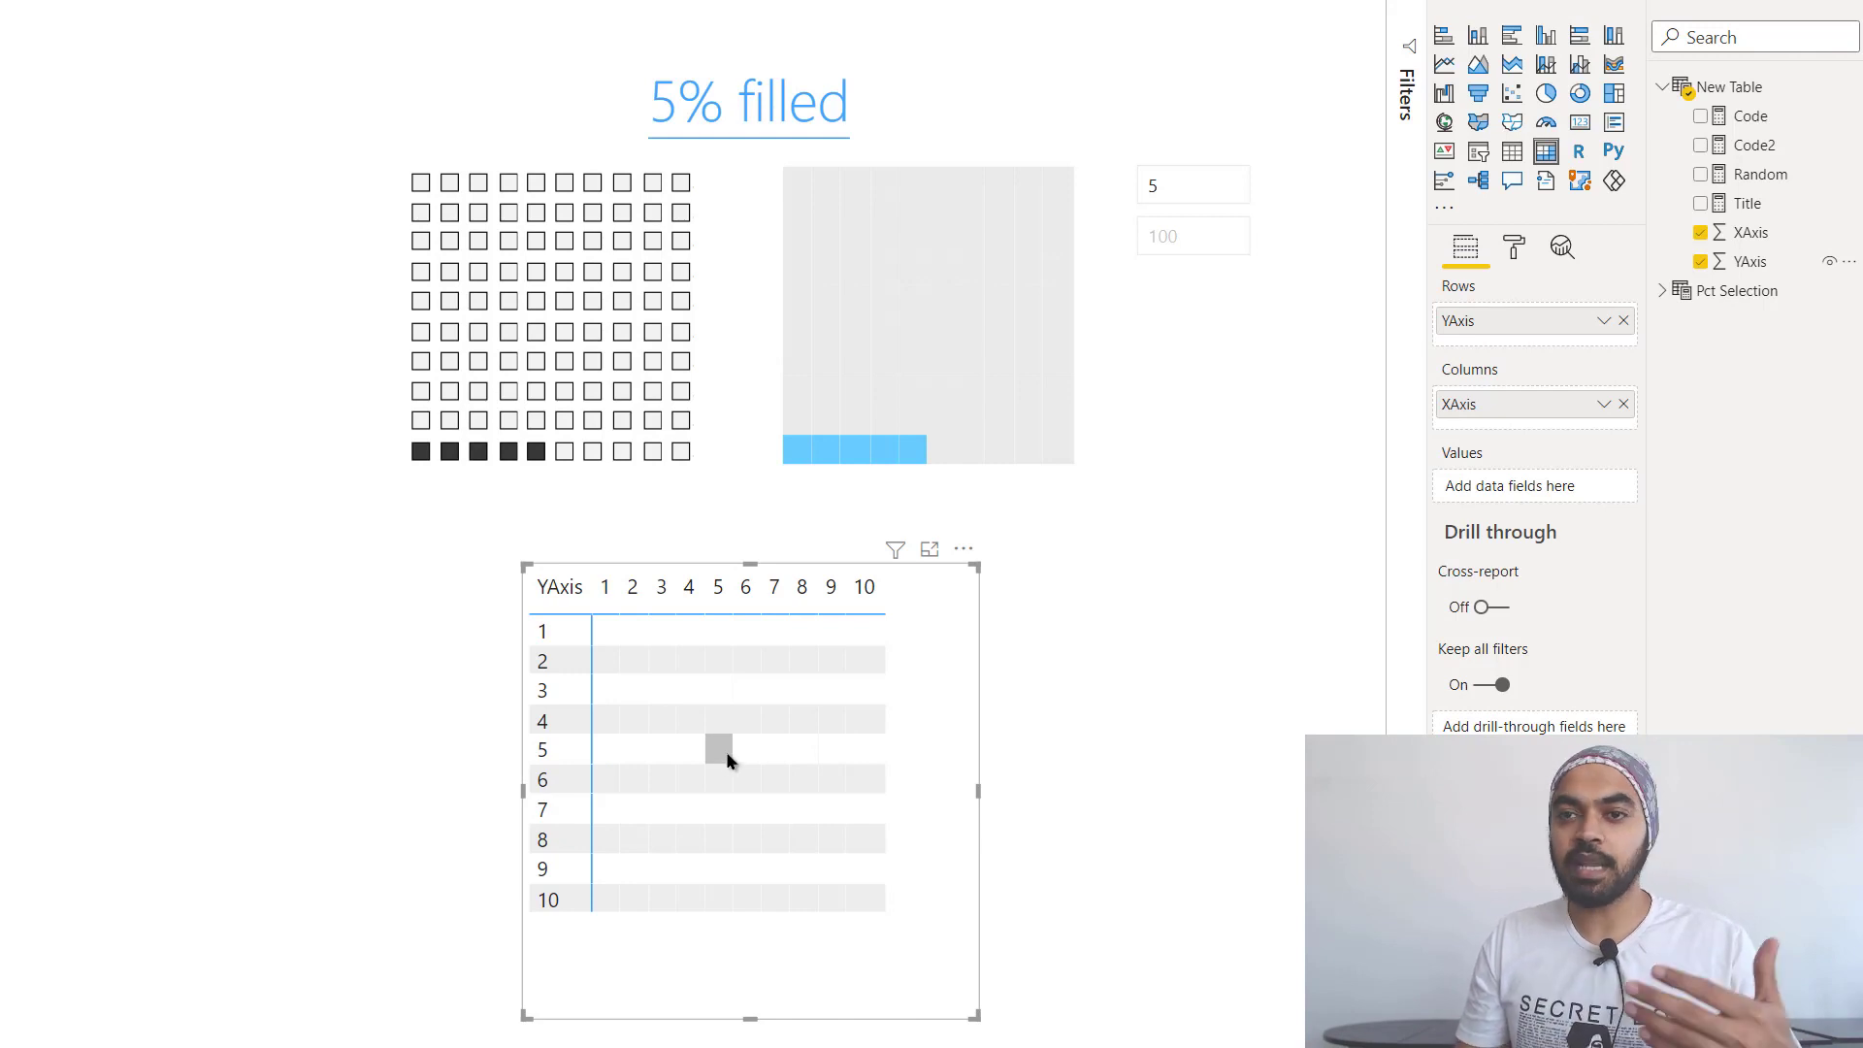
- Review the Code measure's DAX, then return to the report with both waffles and the empty matrix
left_click(1752, 117)
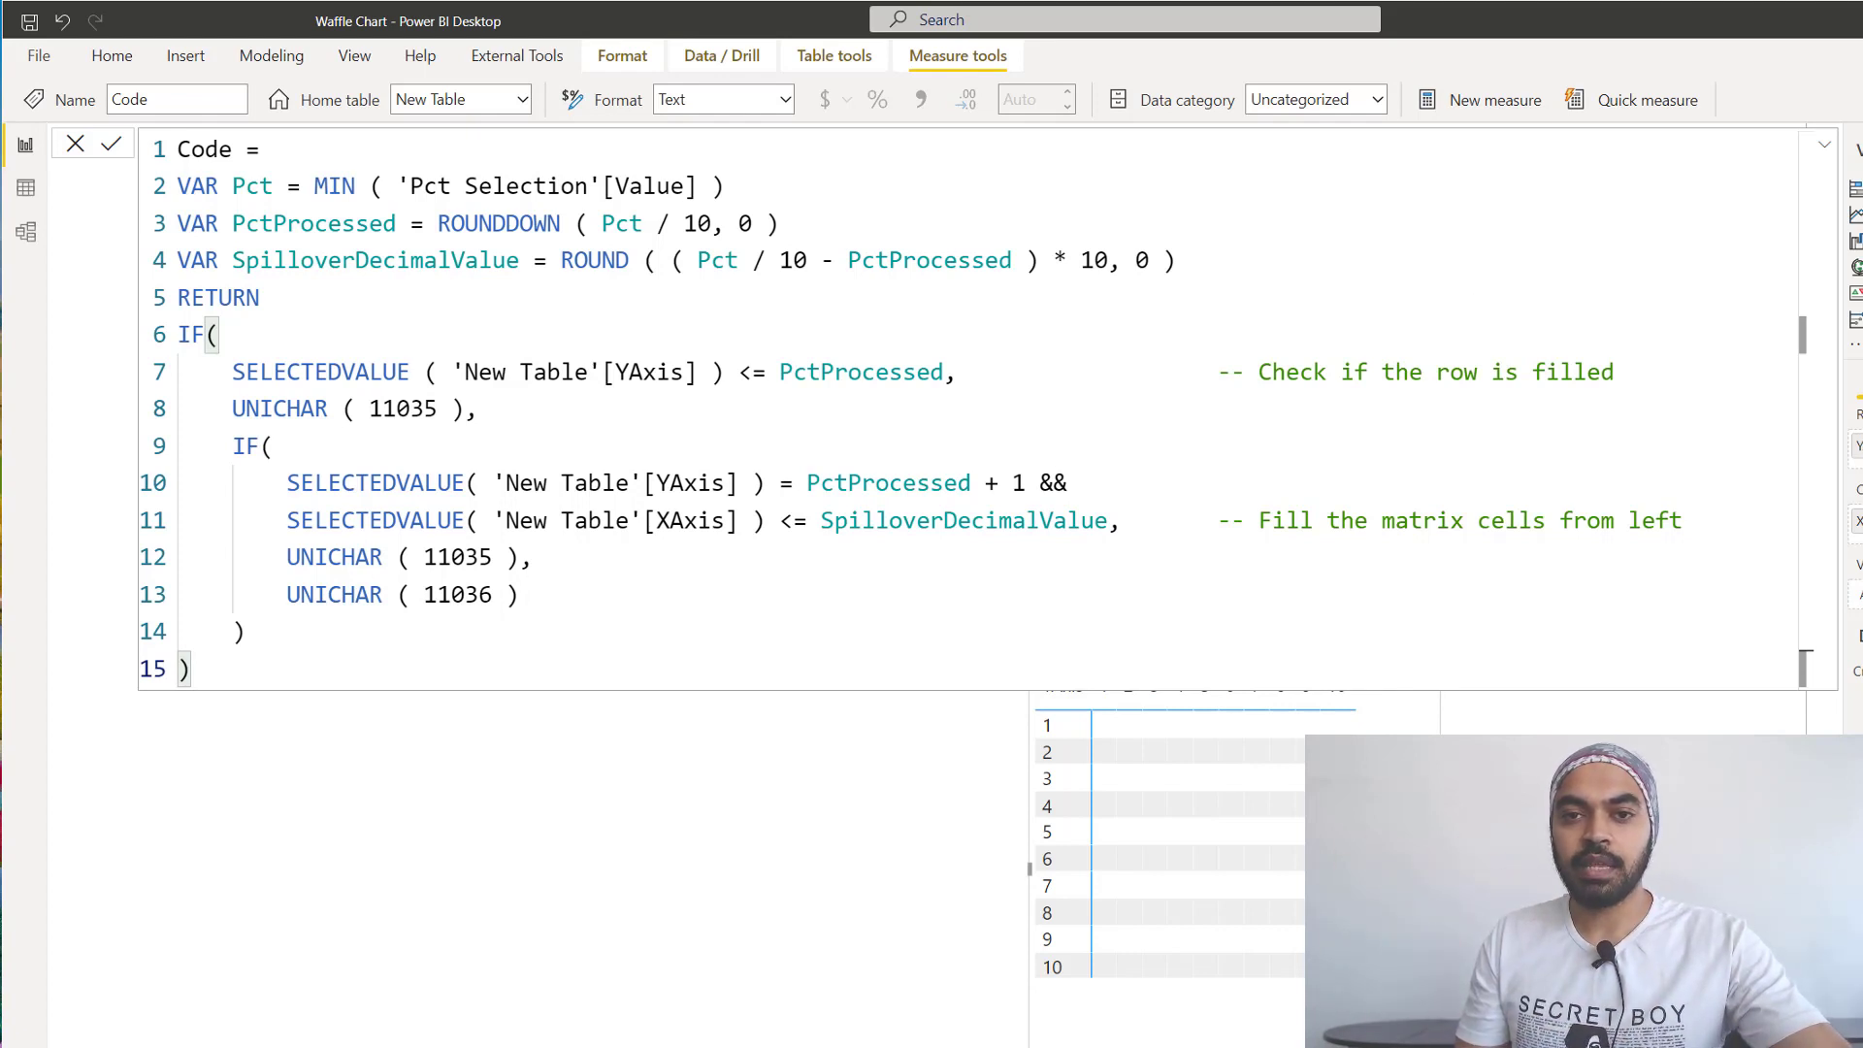
mouse_move(1283, 176)
left_mouse_down()
mouse_move(1310, 215)
mouse_move(1279, 221)
mouse_move(1309, 179)
mouse_move(1448, 178)
mouse_move(1415, 246)
left_mouse_up()
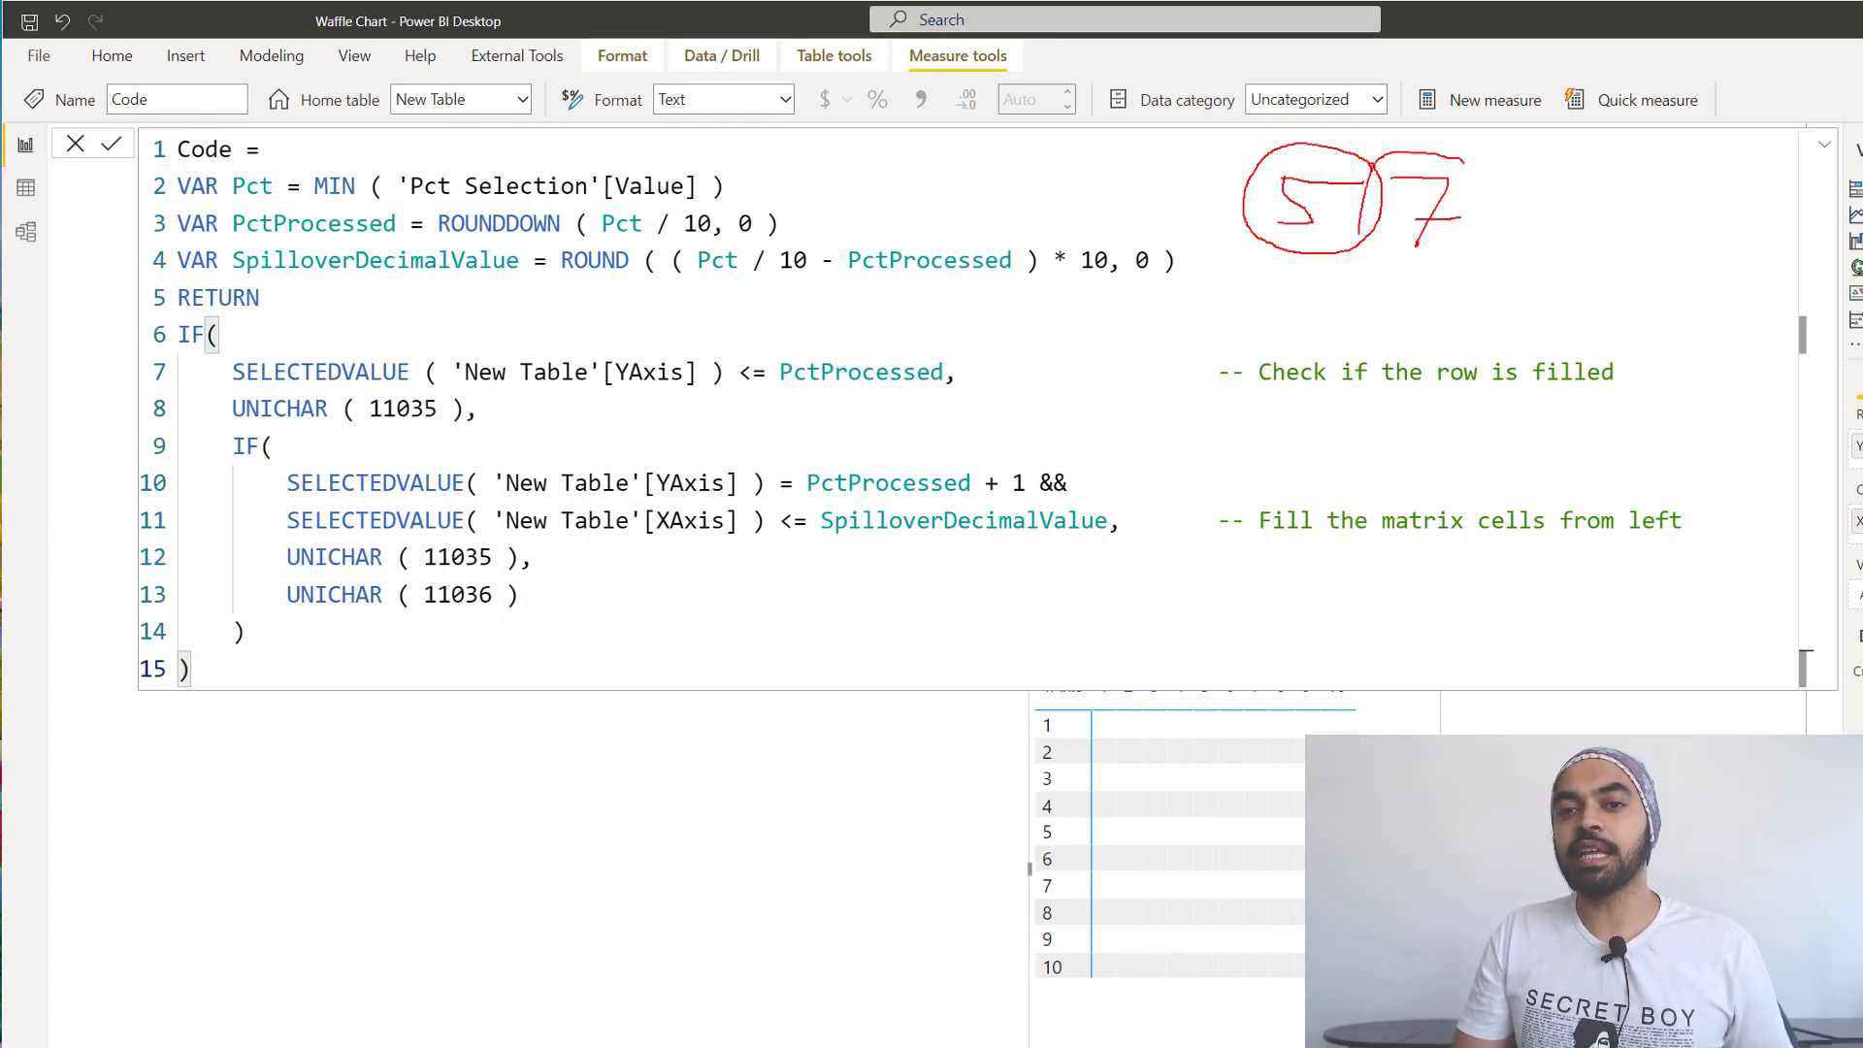
mouse_move(1361, 231)
left_mouse_down()
mouse_move(1379, 281)
mouse_move(1460, 287)
mouse_move(1499, 243)
mouse_move(1507, 177)
left_mouse_up()
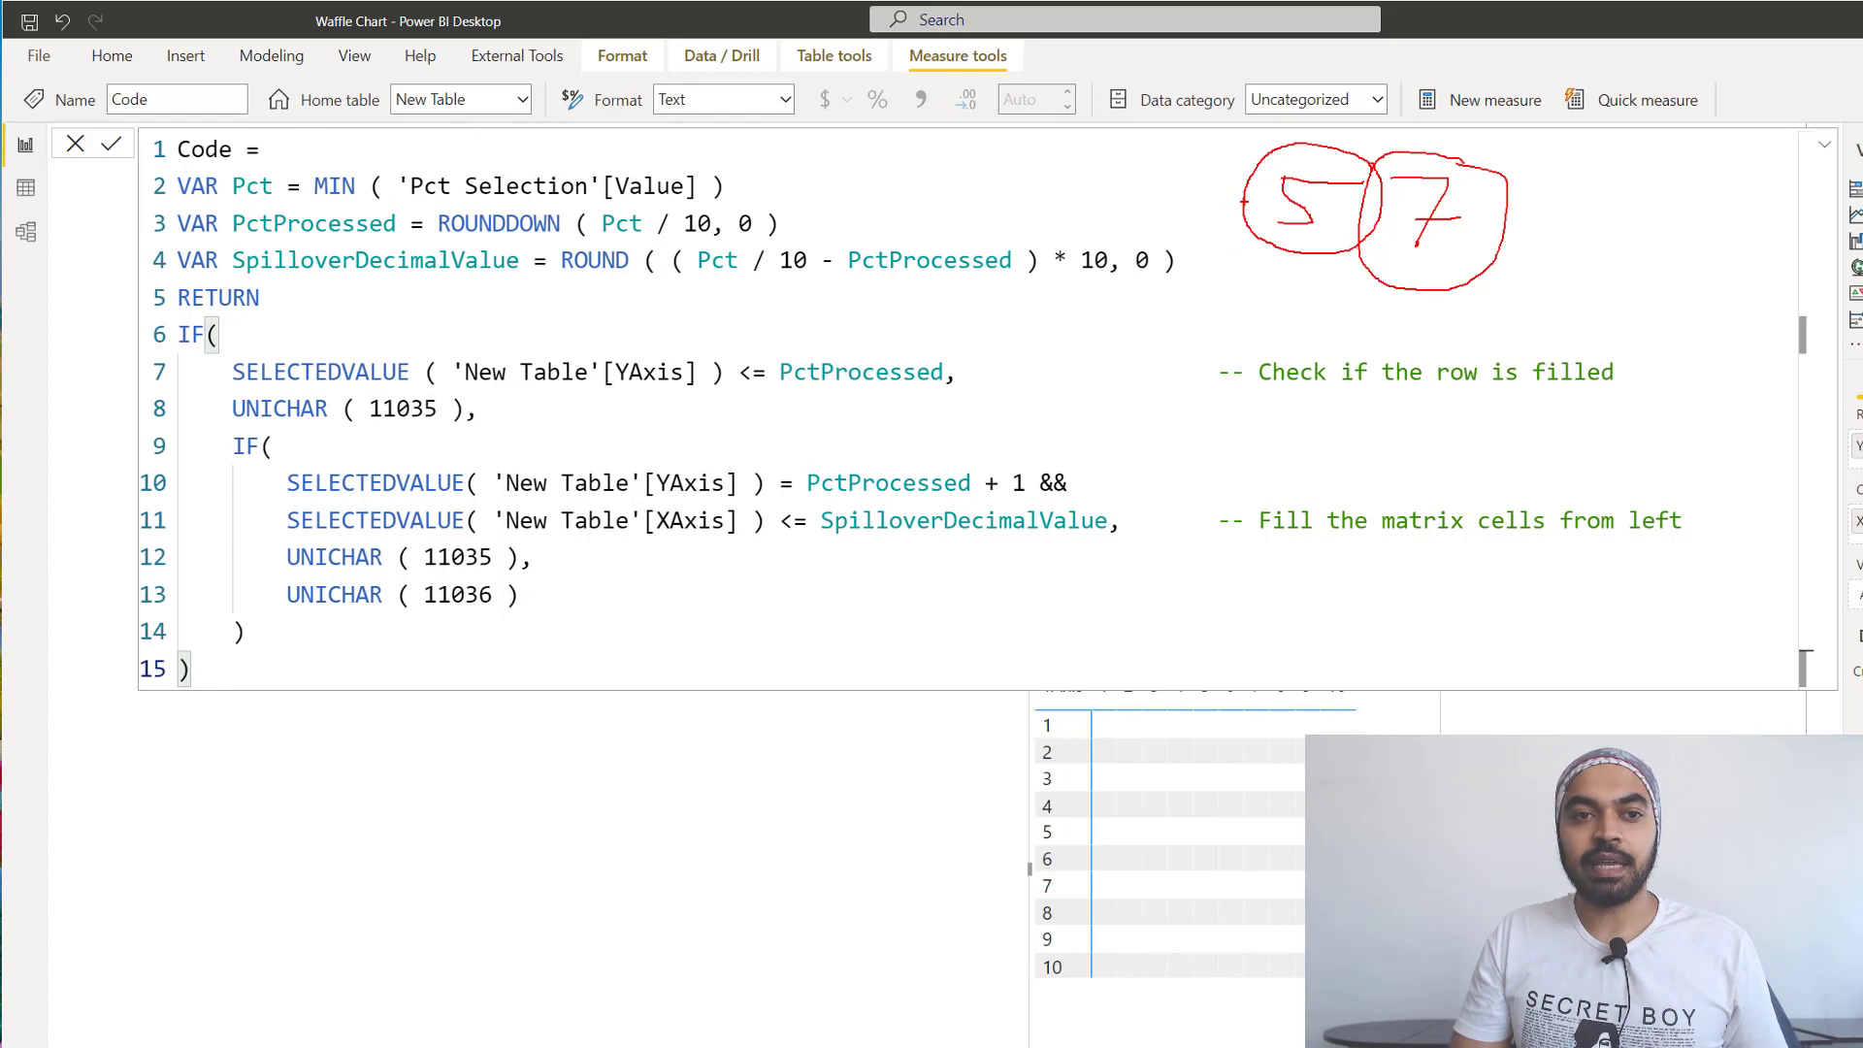
mouse_move(1240, 194)
left_mouse_down()
mouse_move(971, 175)
mouse_move(378, 204)
left_mouse_up()
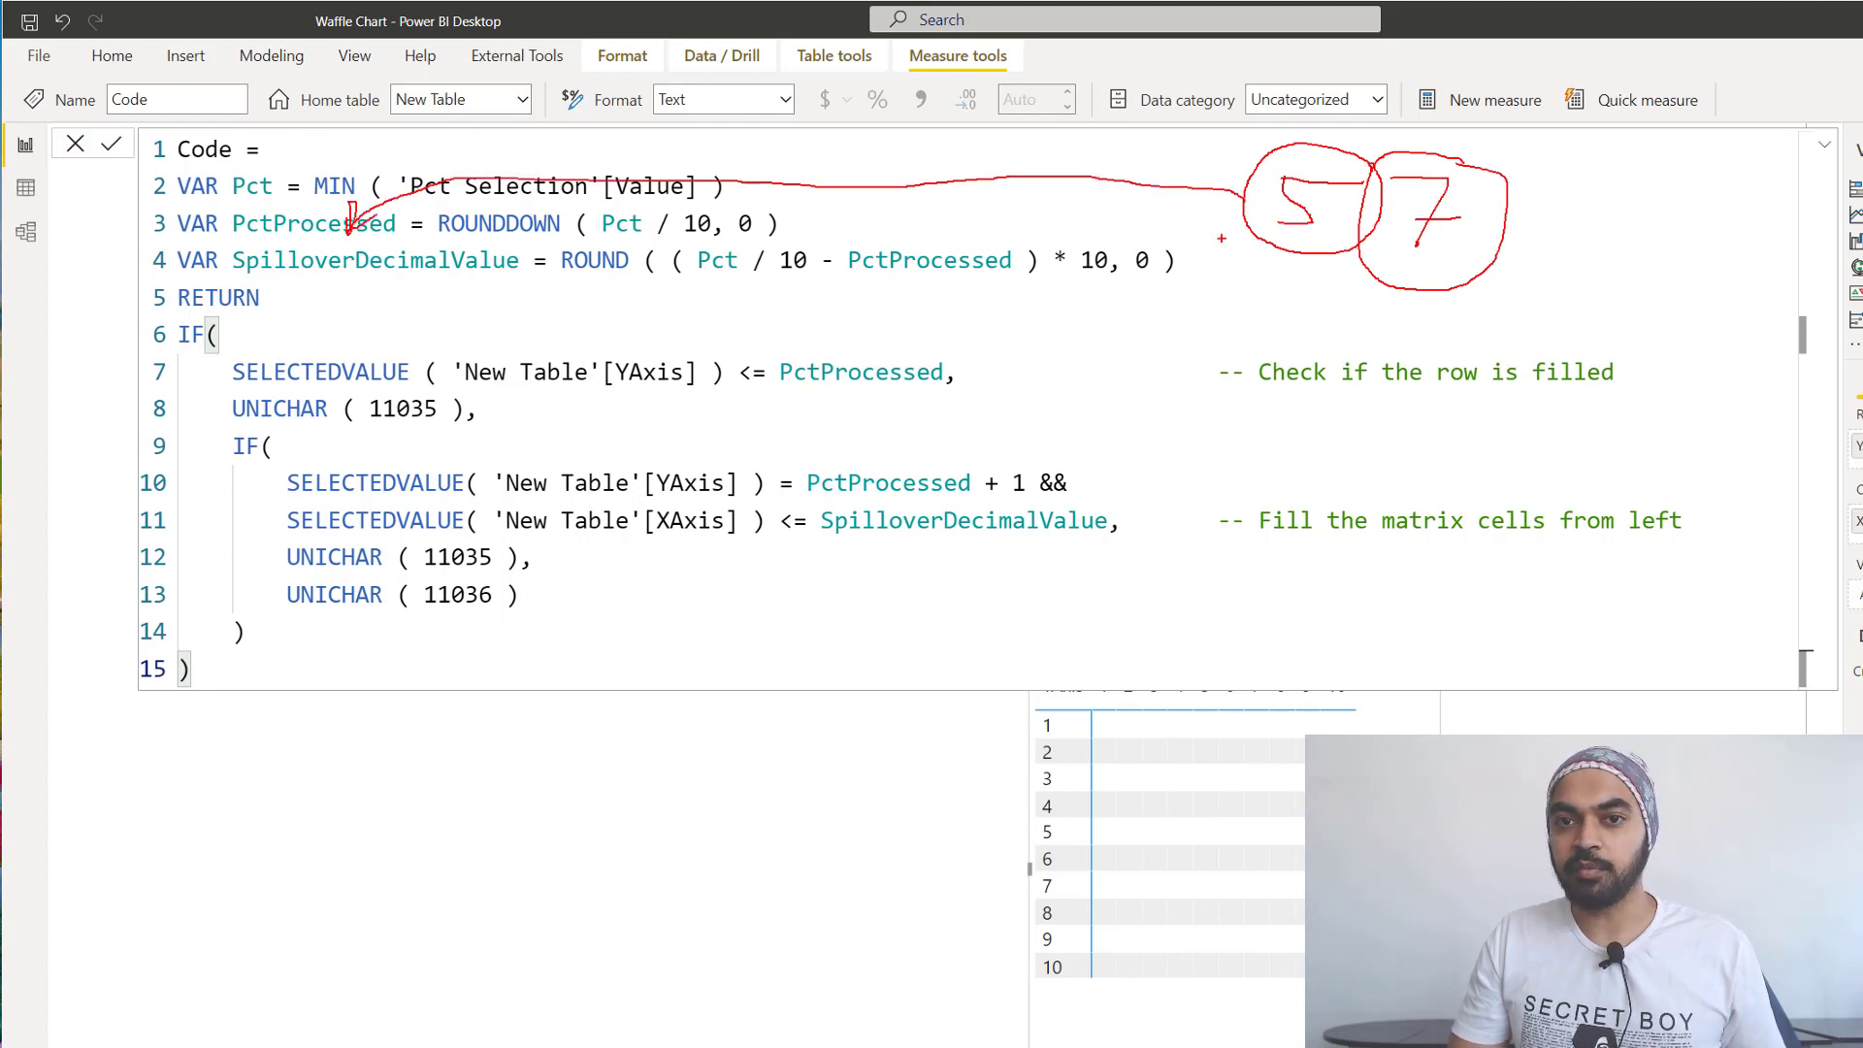
mouse_move(1424, 287)
left_mouse_down()
mouse_move(1367, 317)
mouse_move(419, 311)
left_mouse_up()
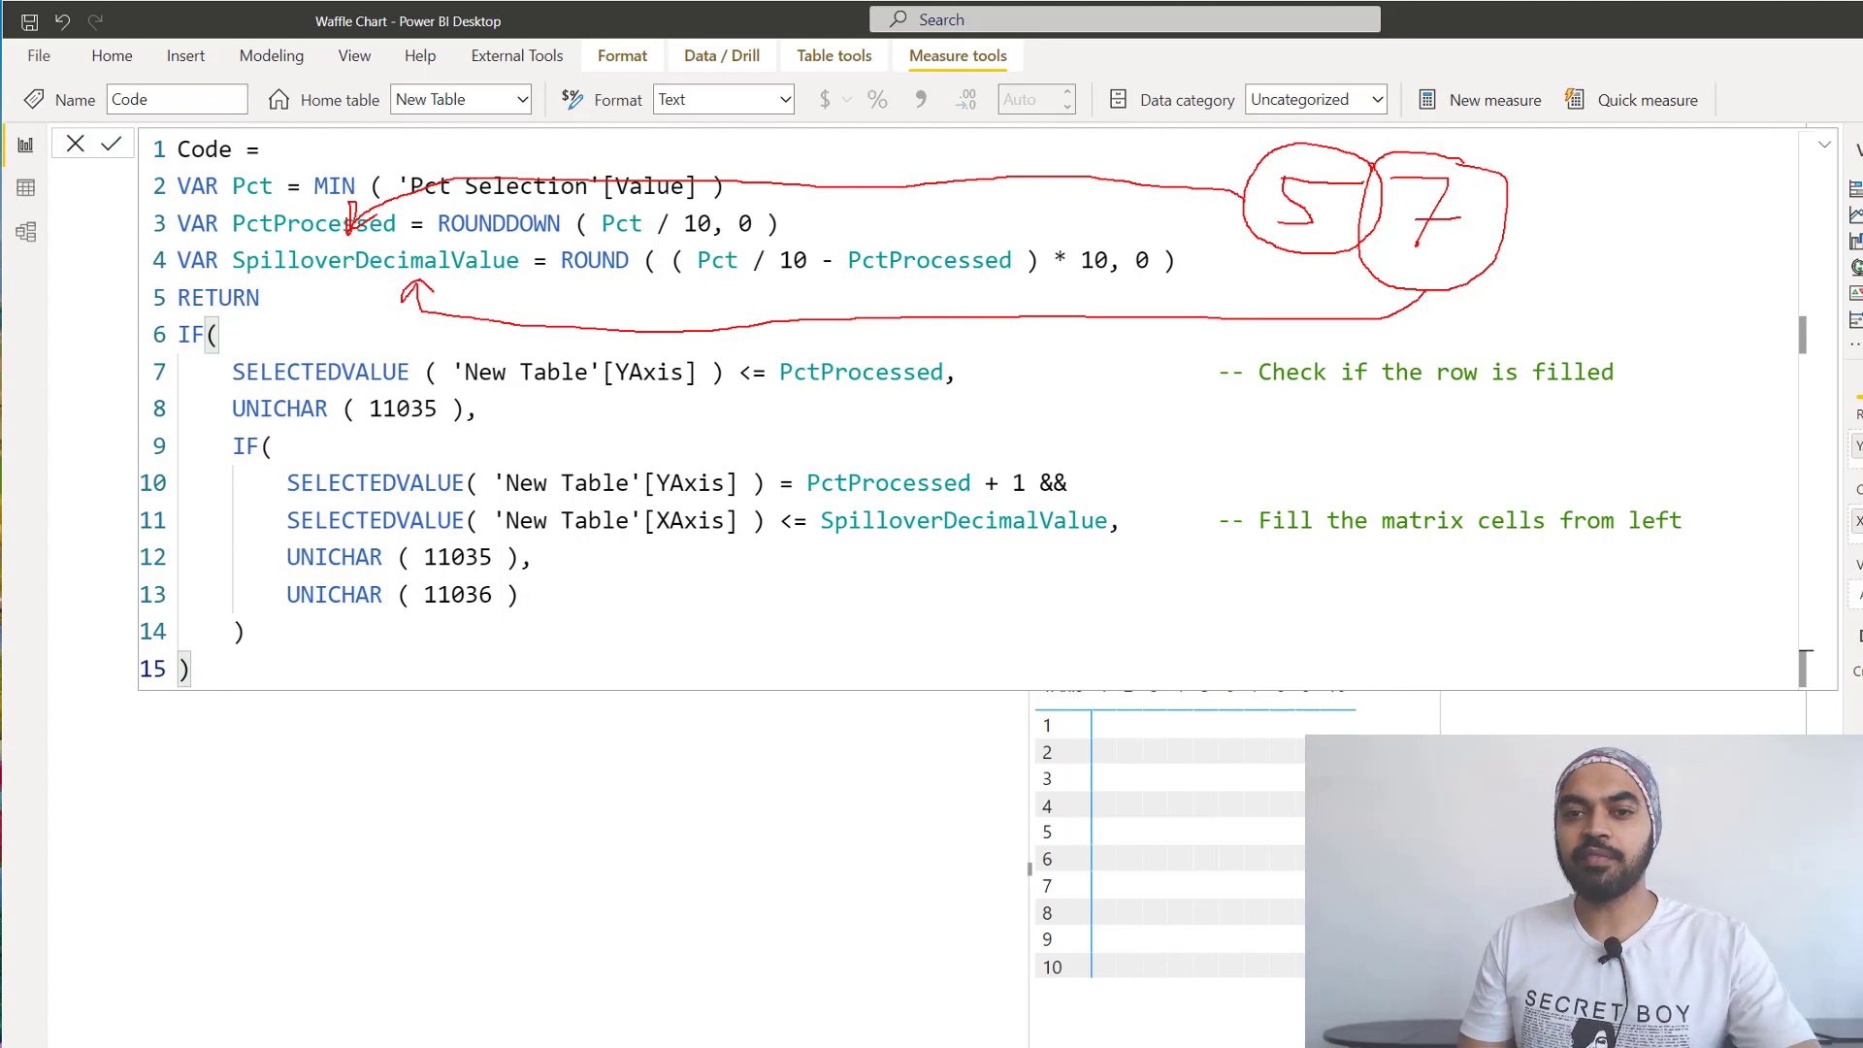
key("Escape")
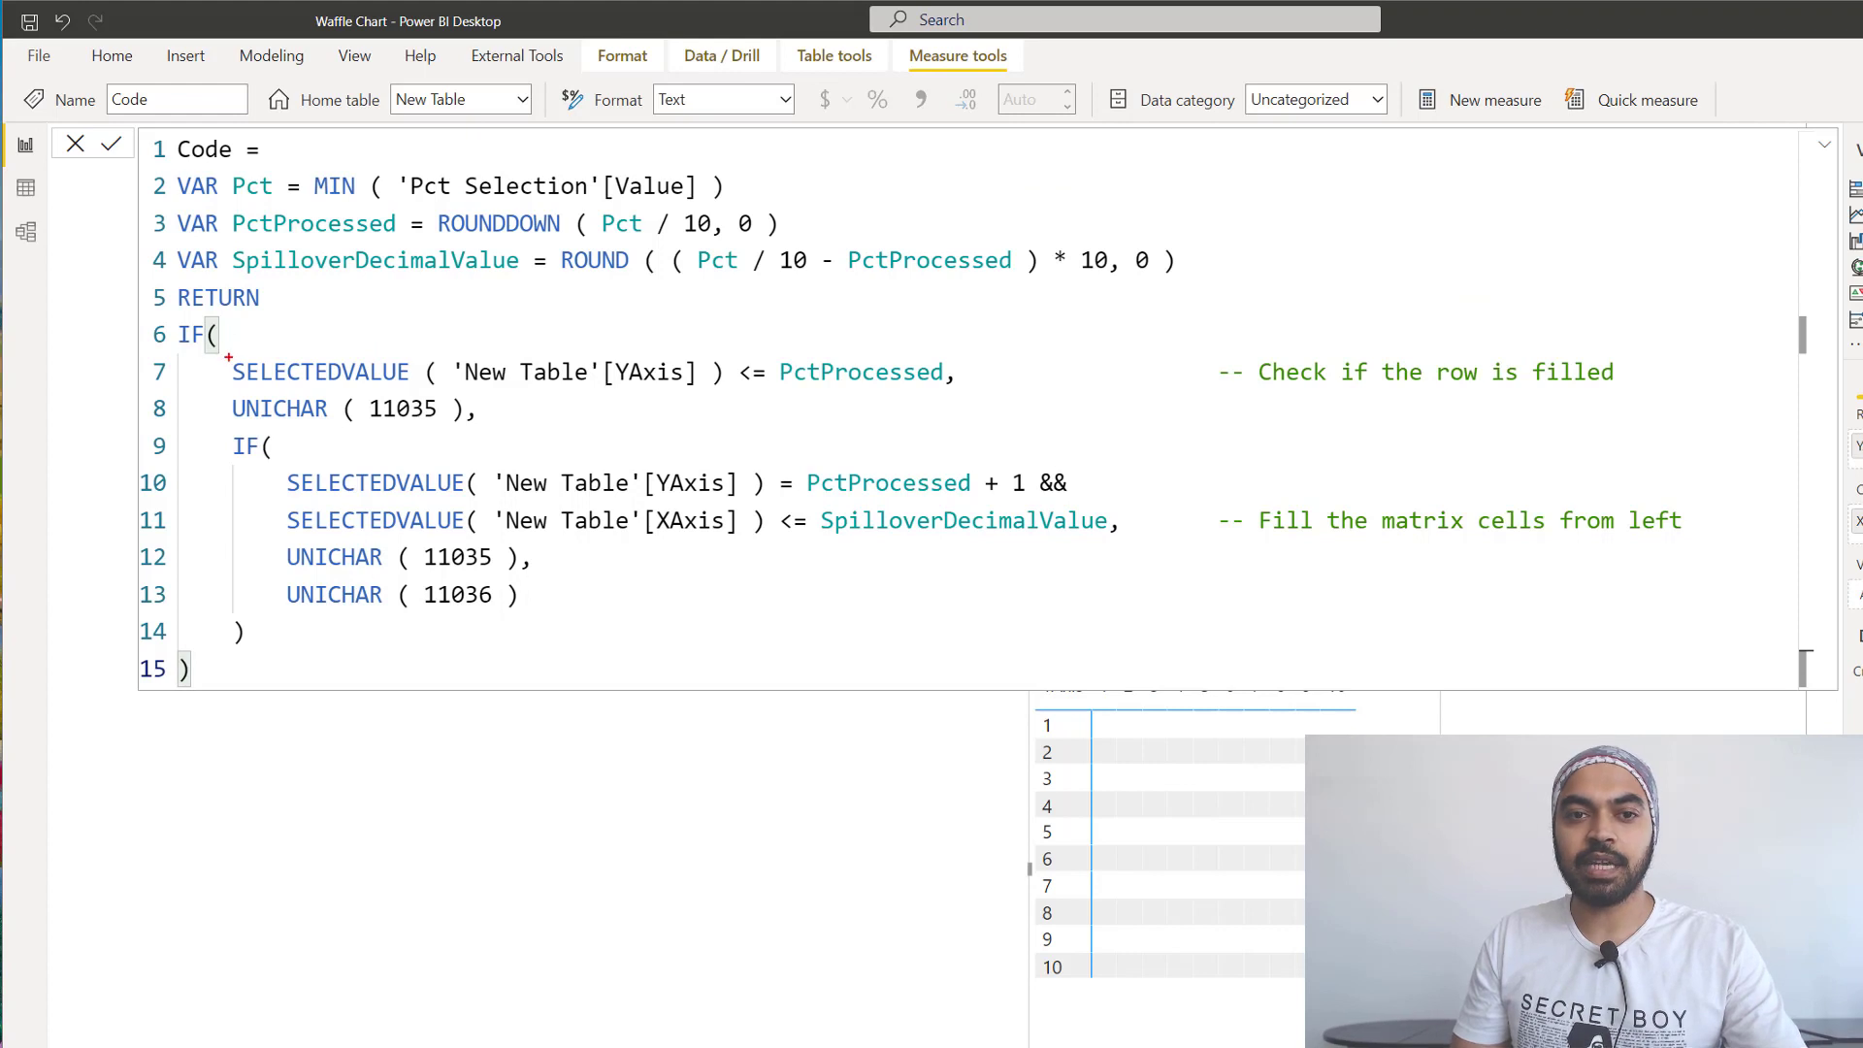
mouse_move(226, 358)
left_mouse_down()
mouse_move(611, 429)
mouse_move(967, 445)
mouse_move(986, 425)
left_mouse_up()
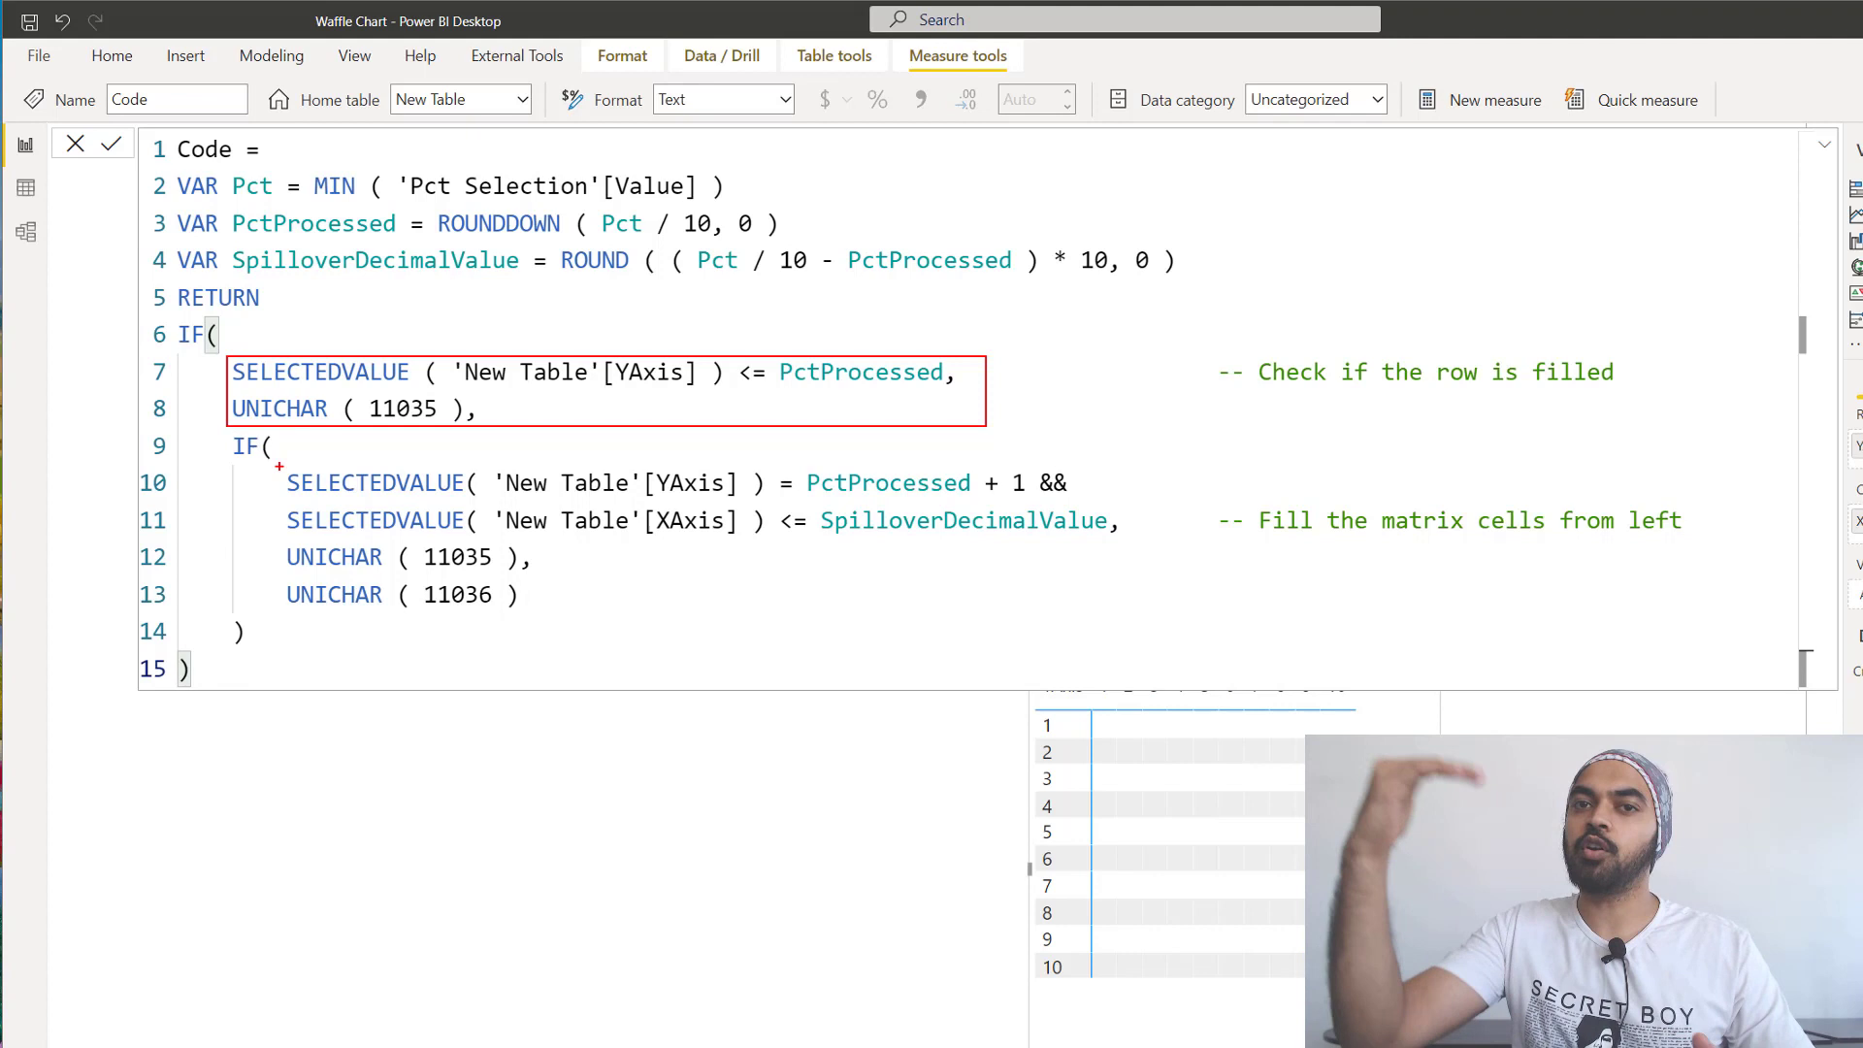
mouse_move(280, 466)
left_mouse_down()
mouse_move(1125, 669)
mouse_move(1144, 617)
left_mouse_up()
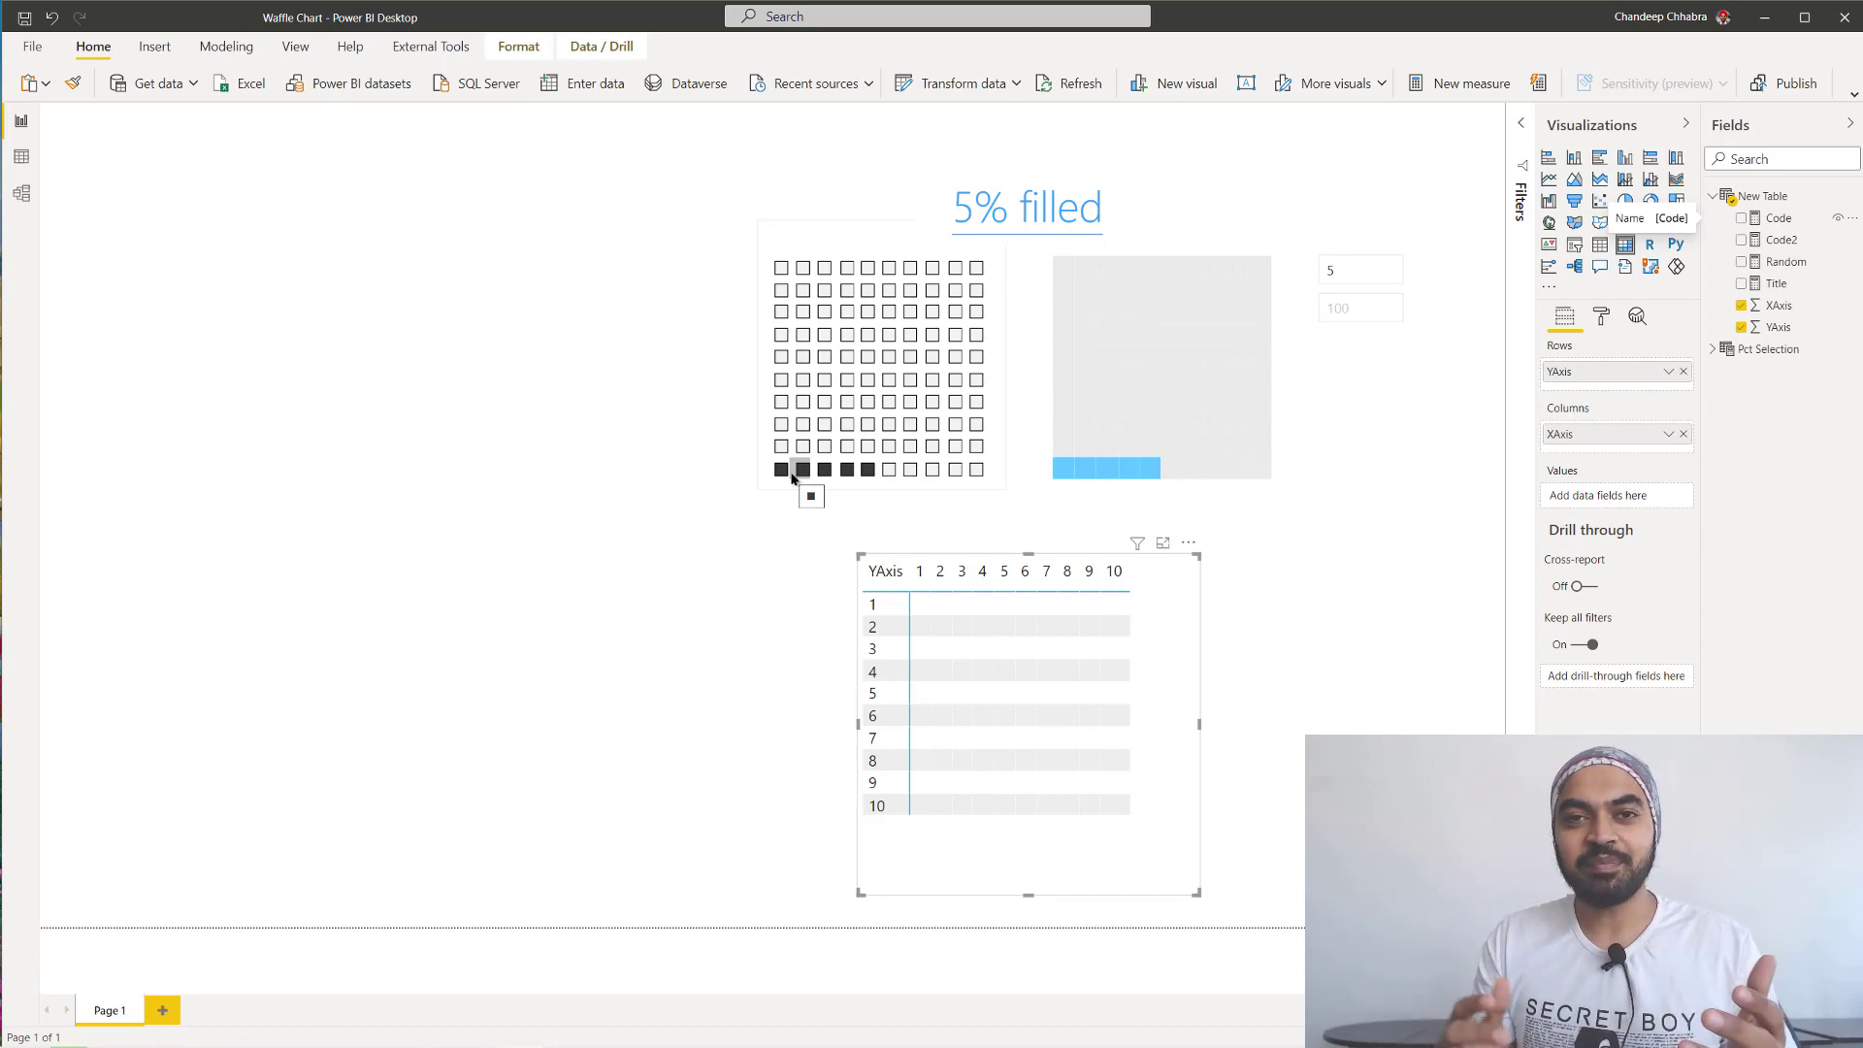
- Check the Code measure's UNICHAR formula and place Code in the matrix Values to render filled/empty squares
left_click(1778, 219)
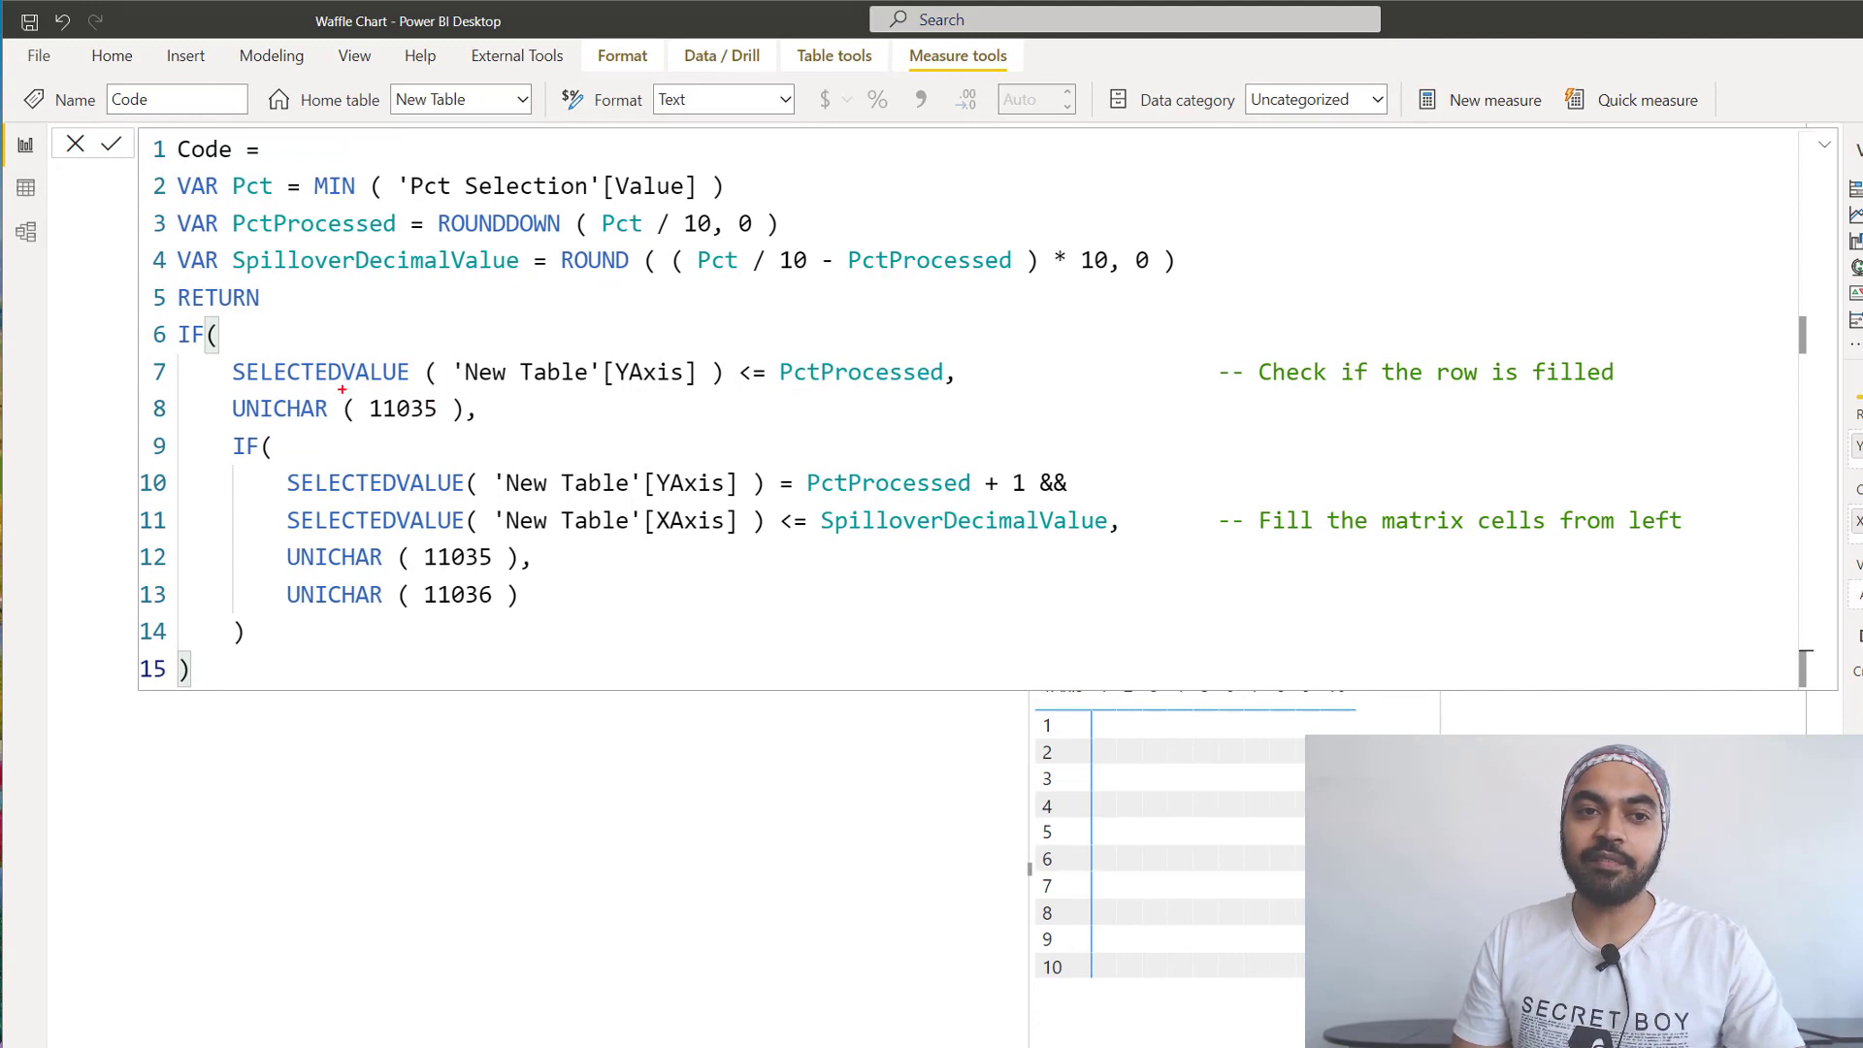
left_click_drag(342, 389, 474, 435)
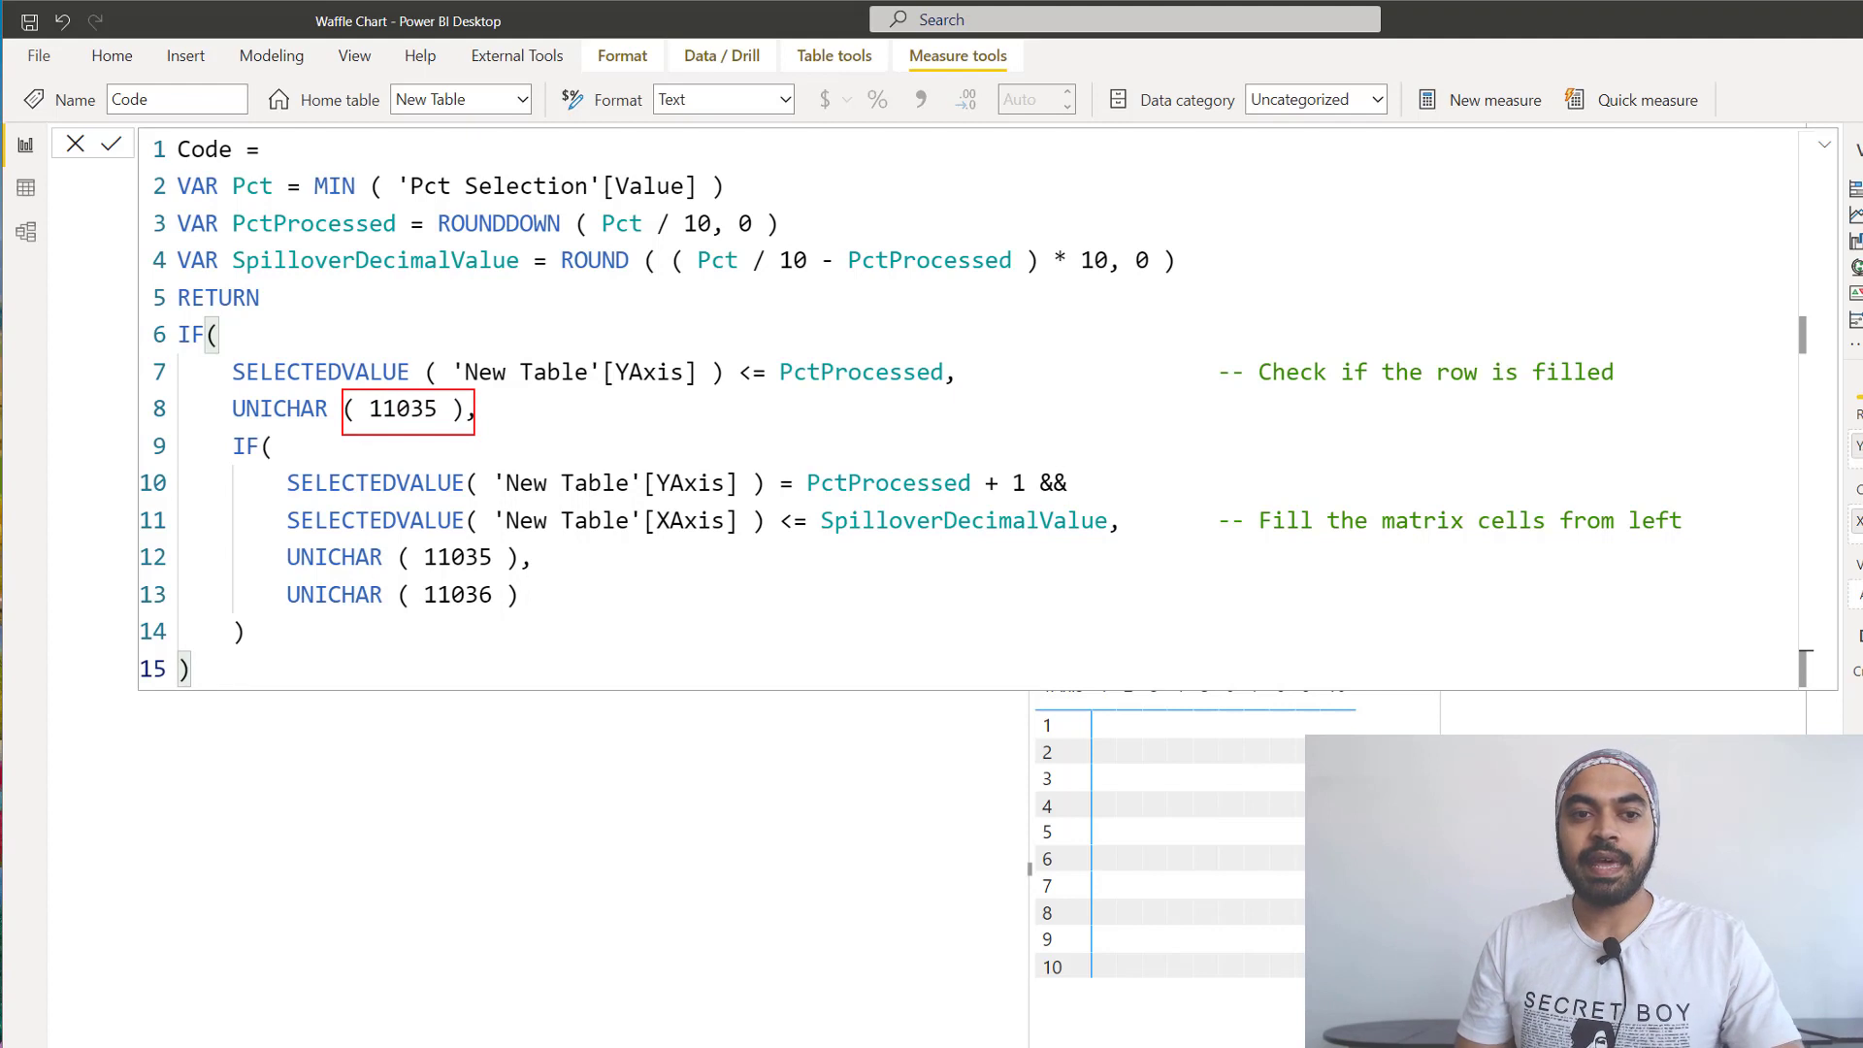
left_click_drag(392, 575, 527, 615)
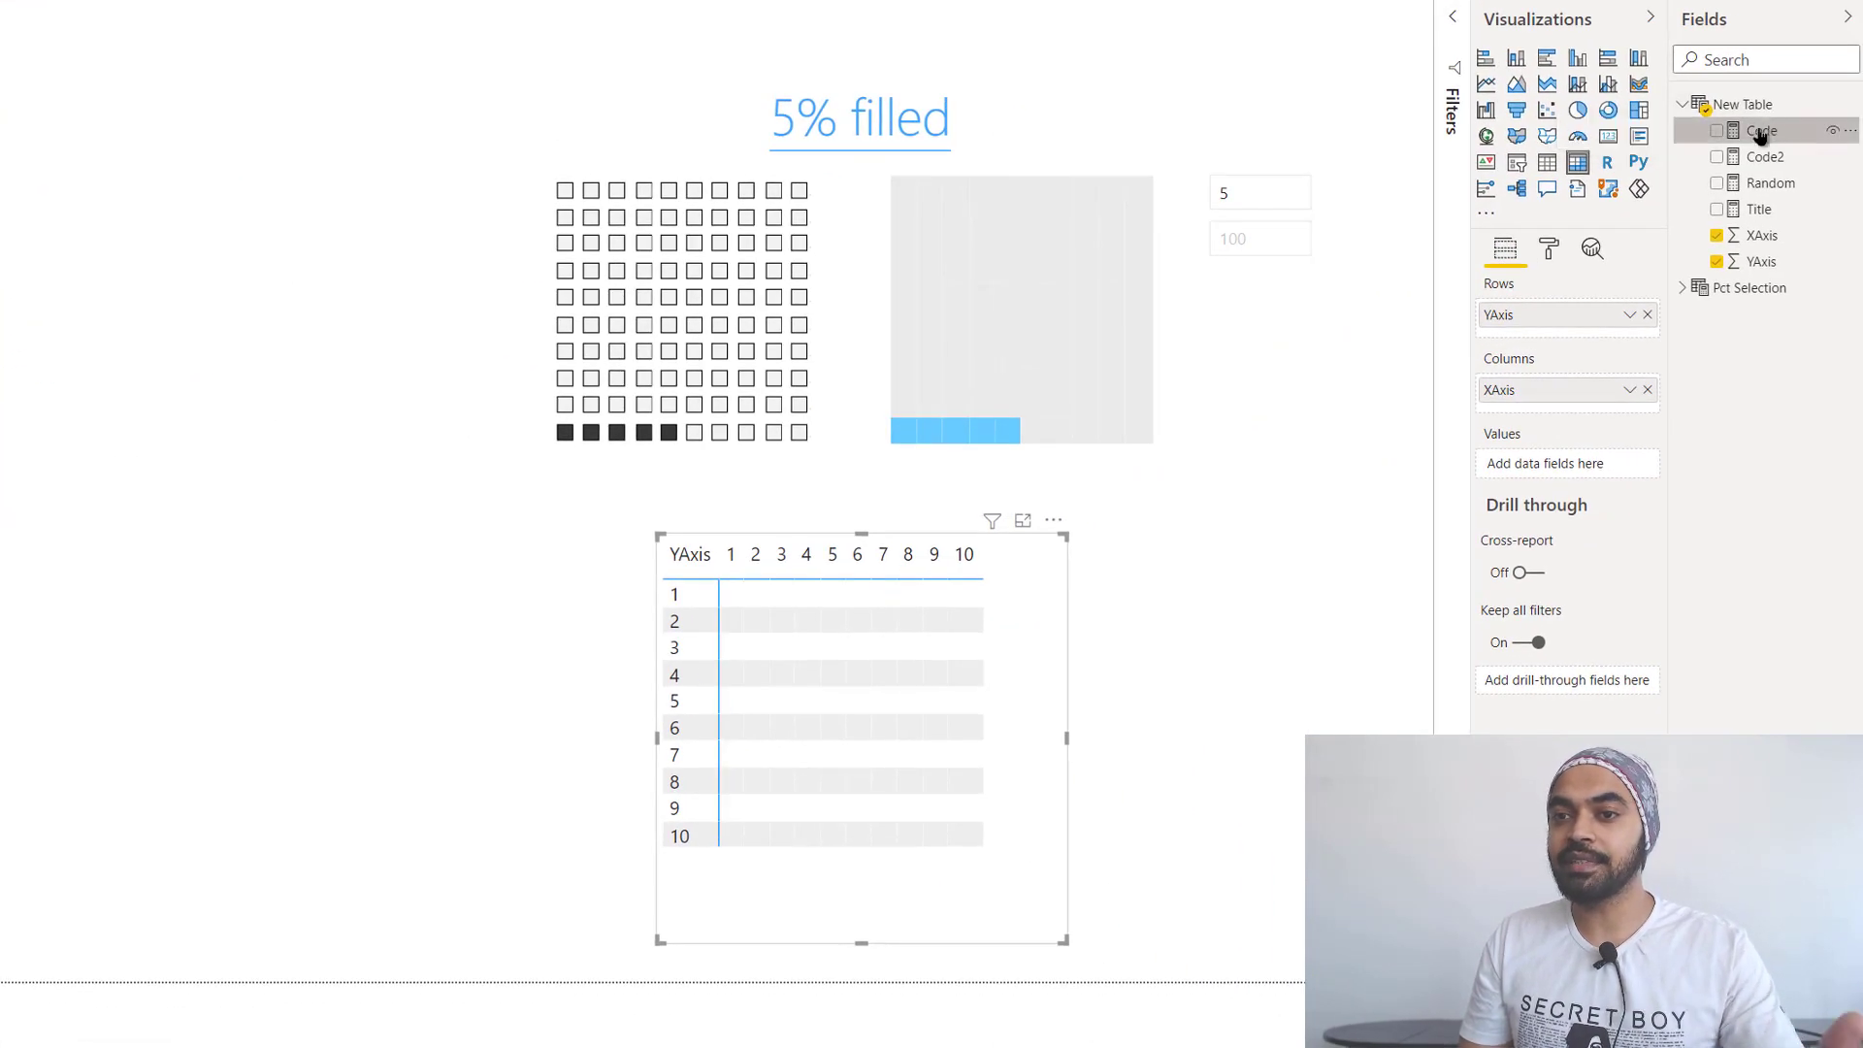
left_click_drag(1759, 135, 854, 669)
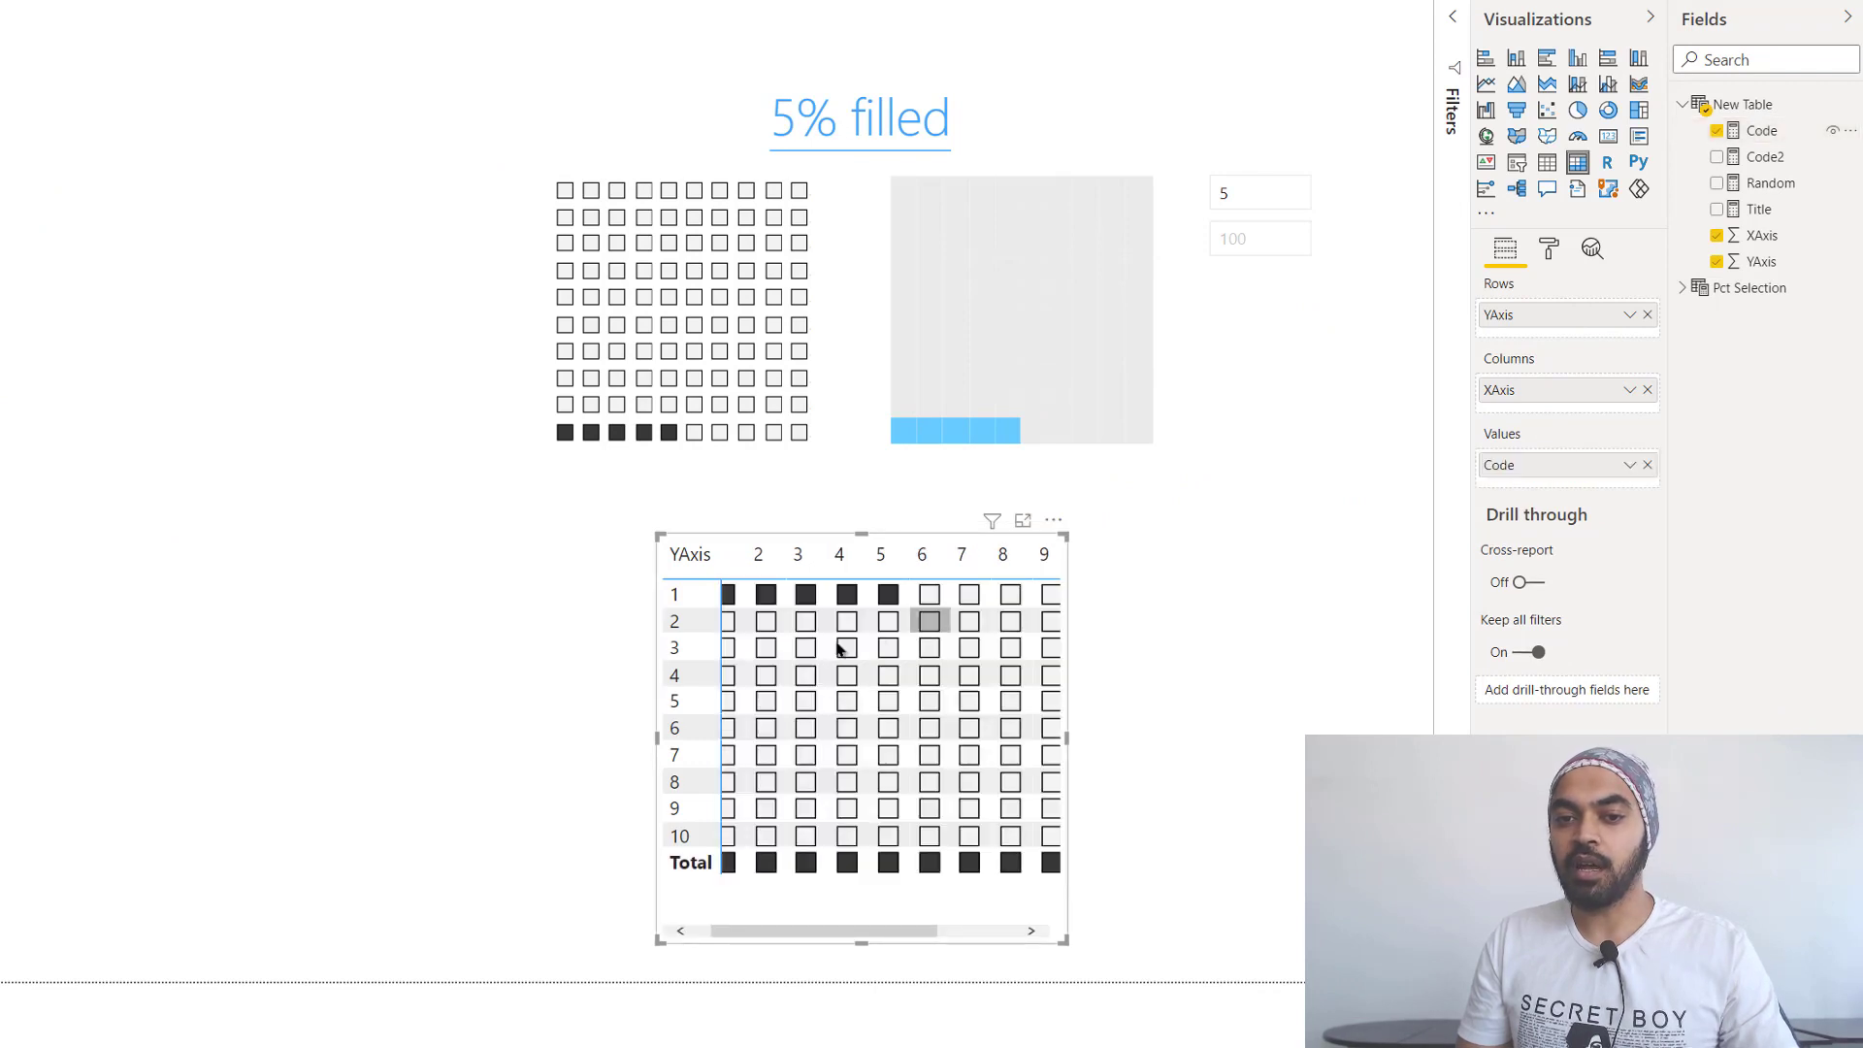
- Widen the matrix and set Row subtotals and Column subtotals to Off via a 'tot' format search
left_click_drag(660, 535, 466, 532)
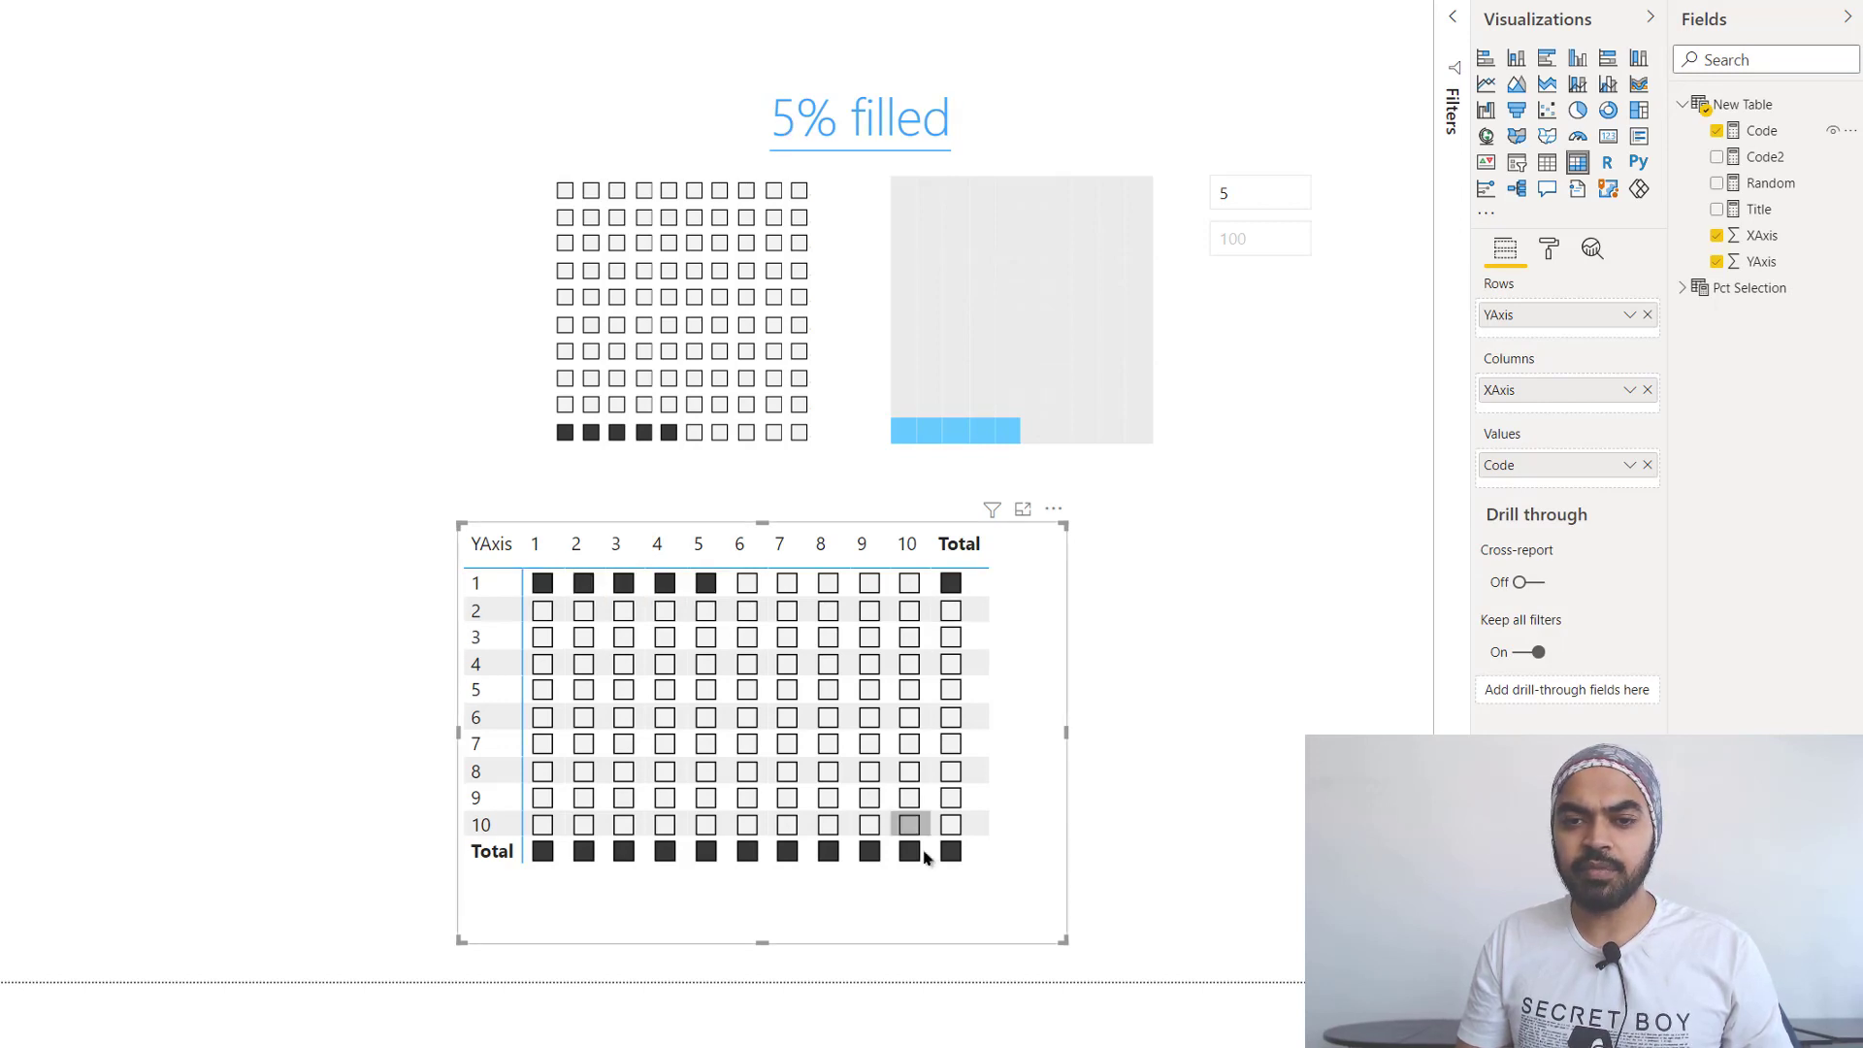
left_click(1551, 253)
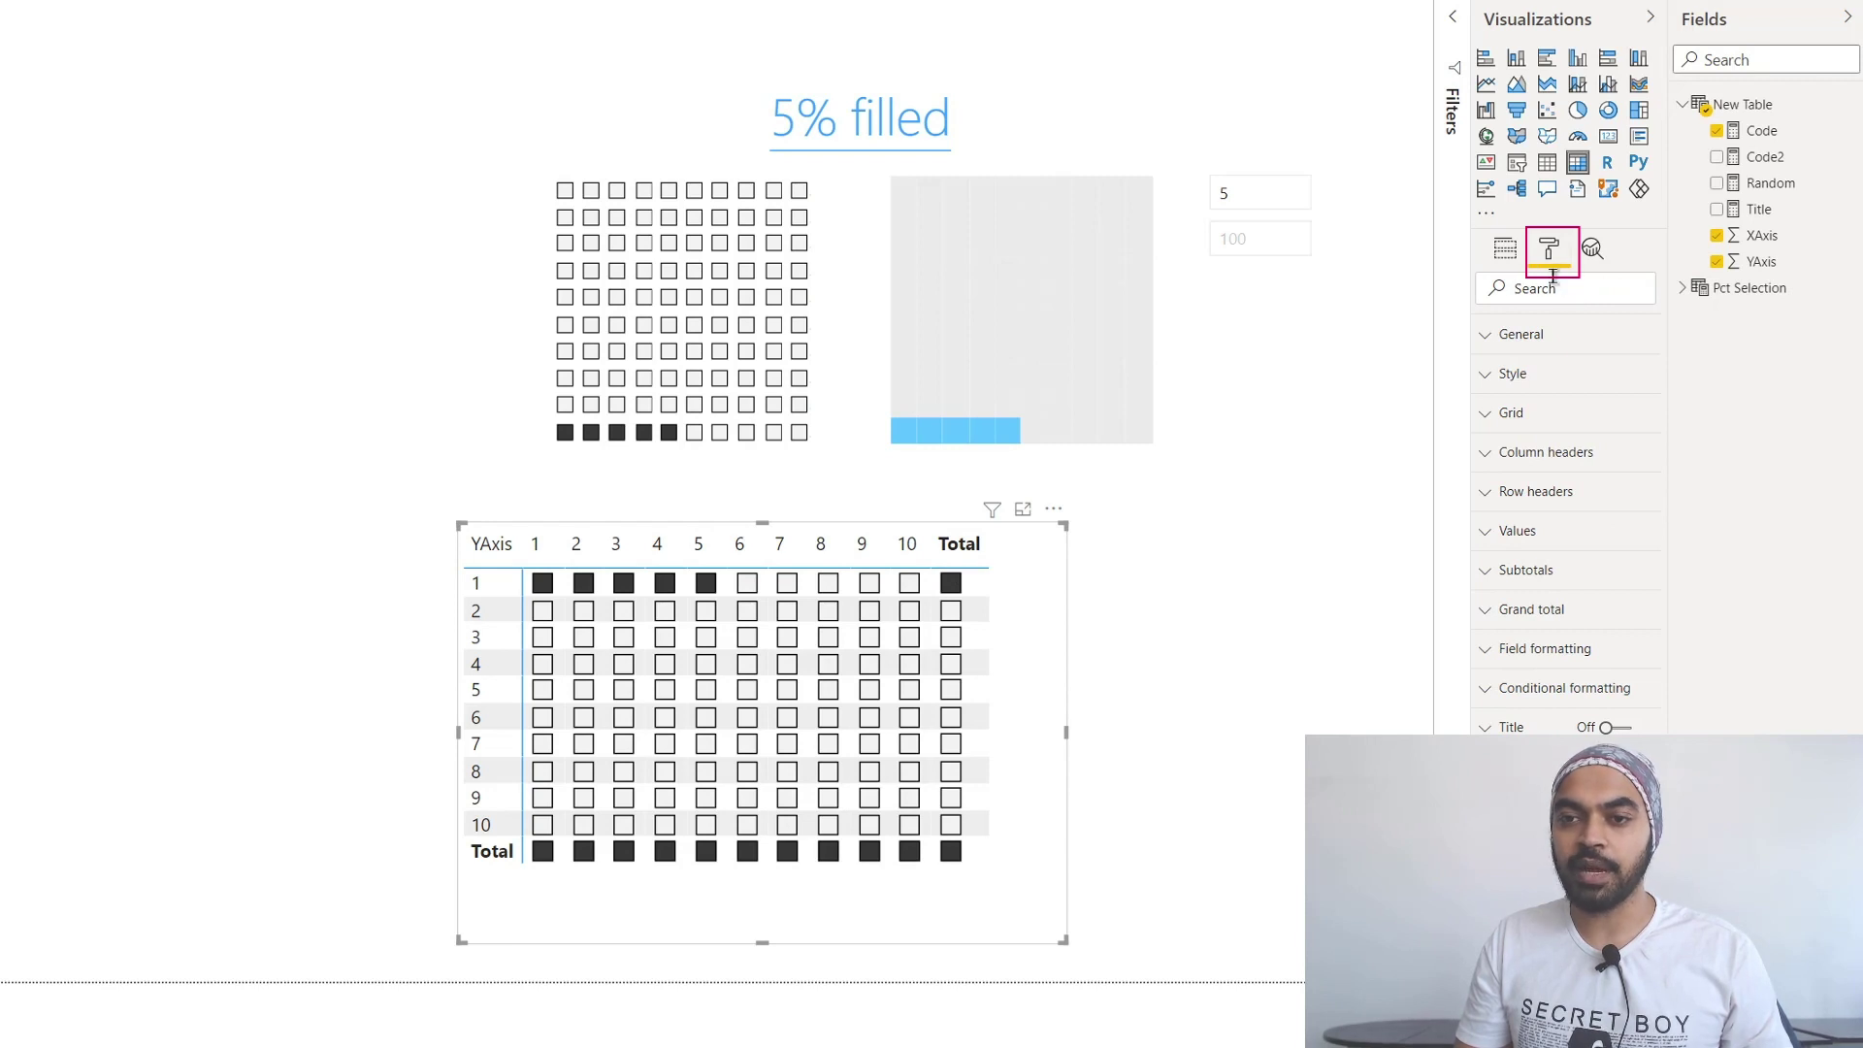
type("tot")
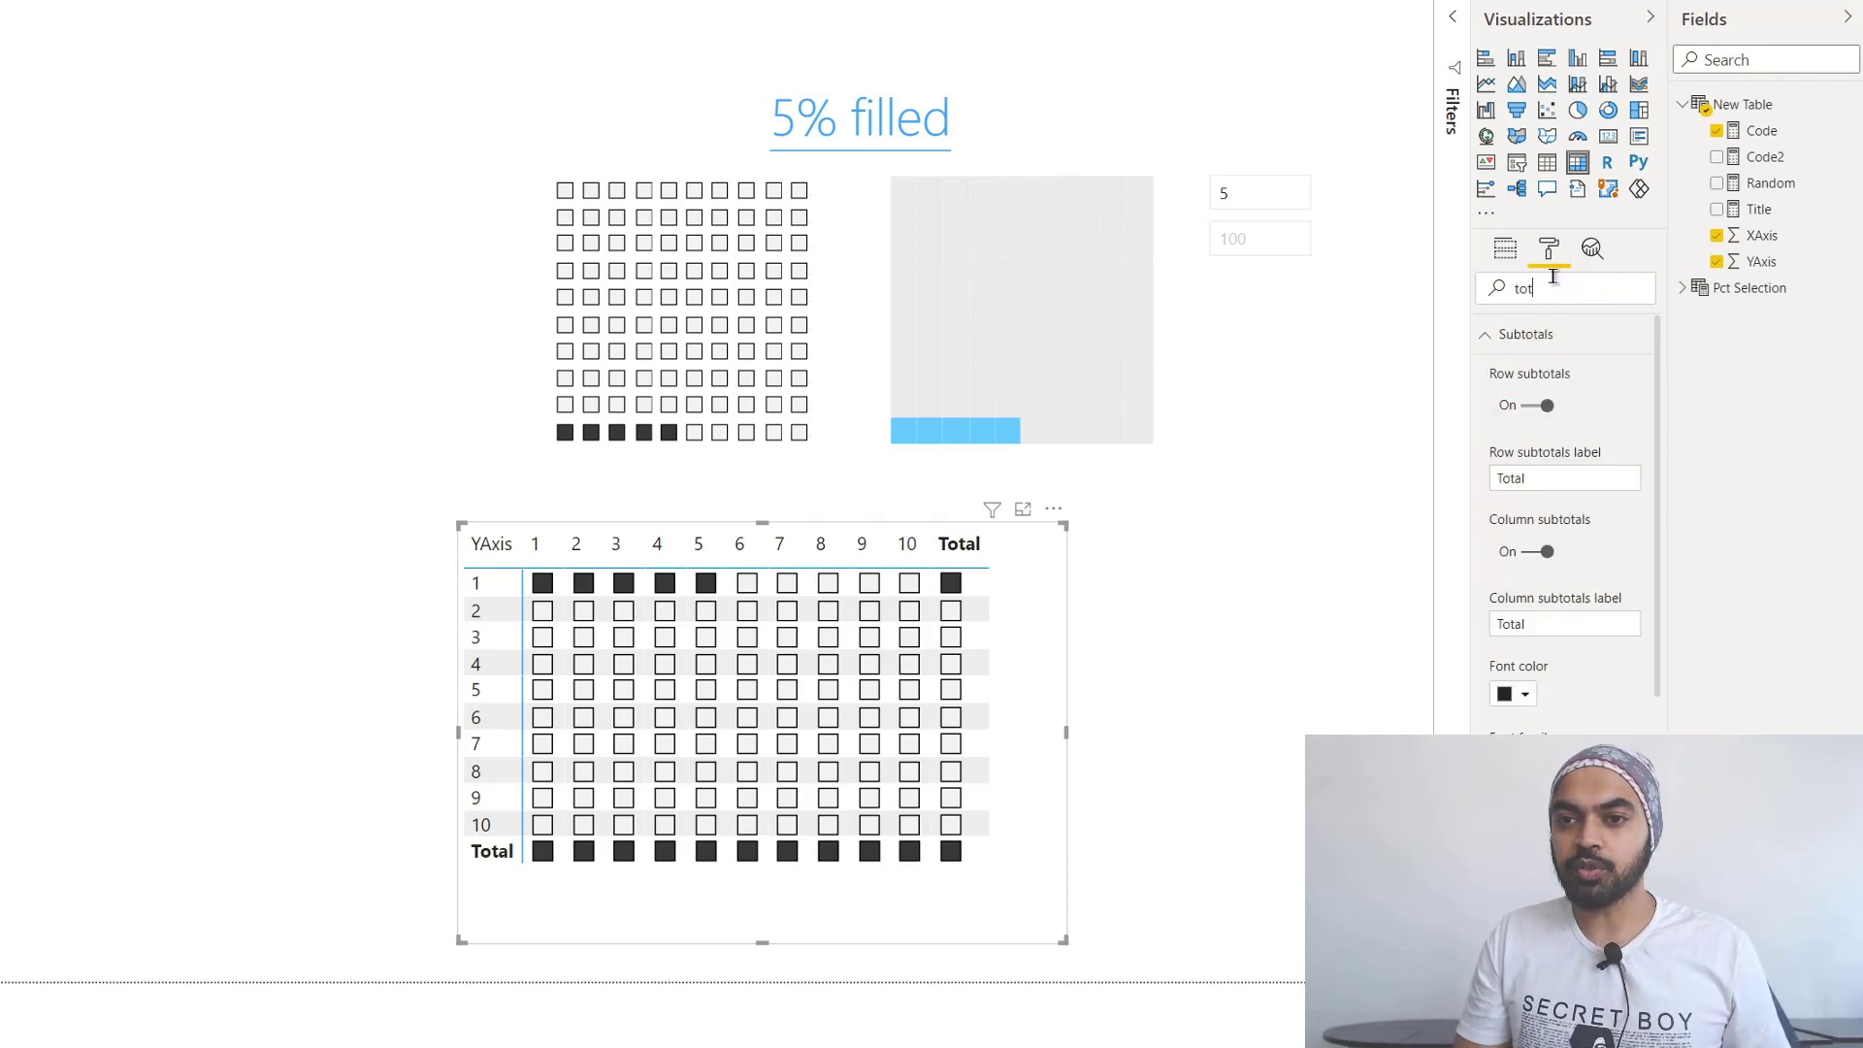
left_click(1530, 408)
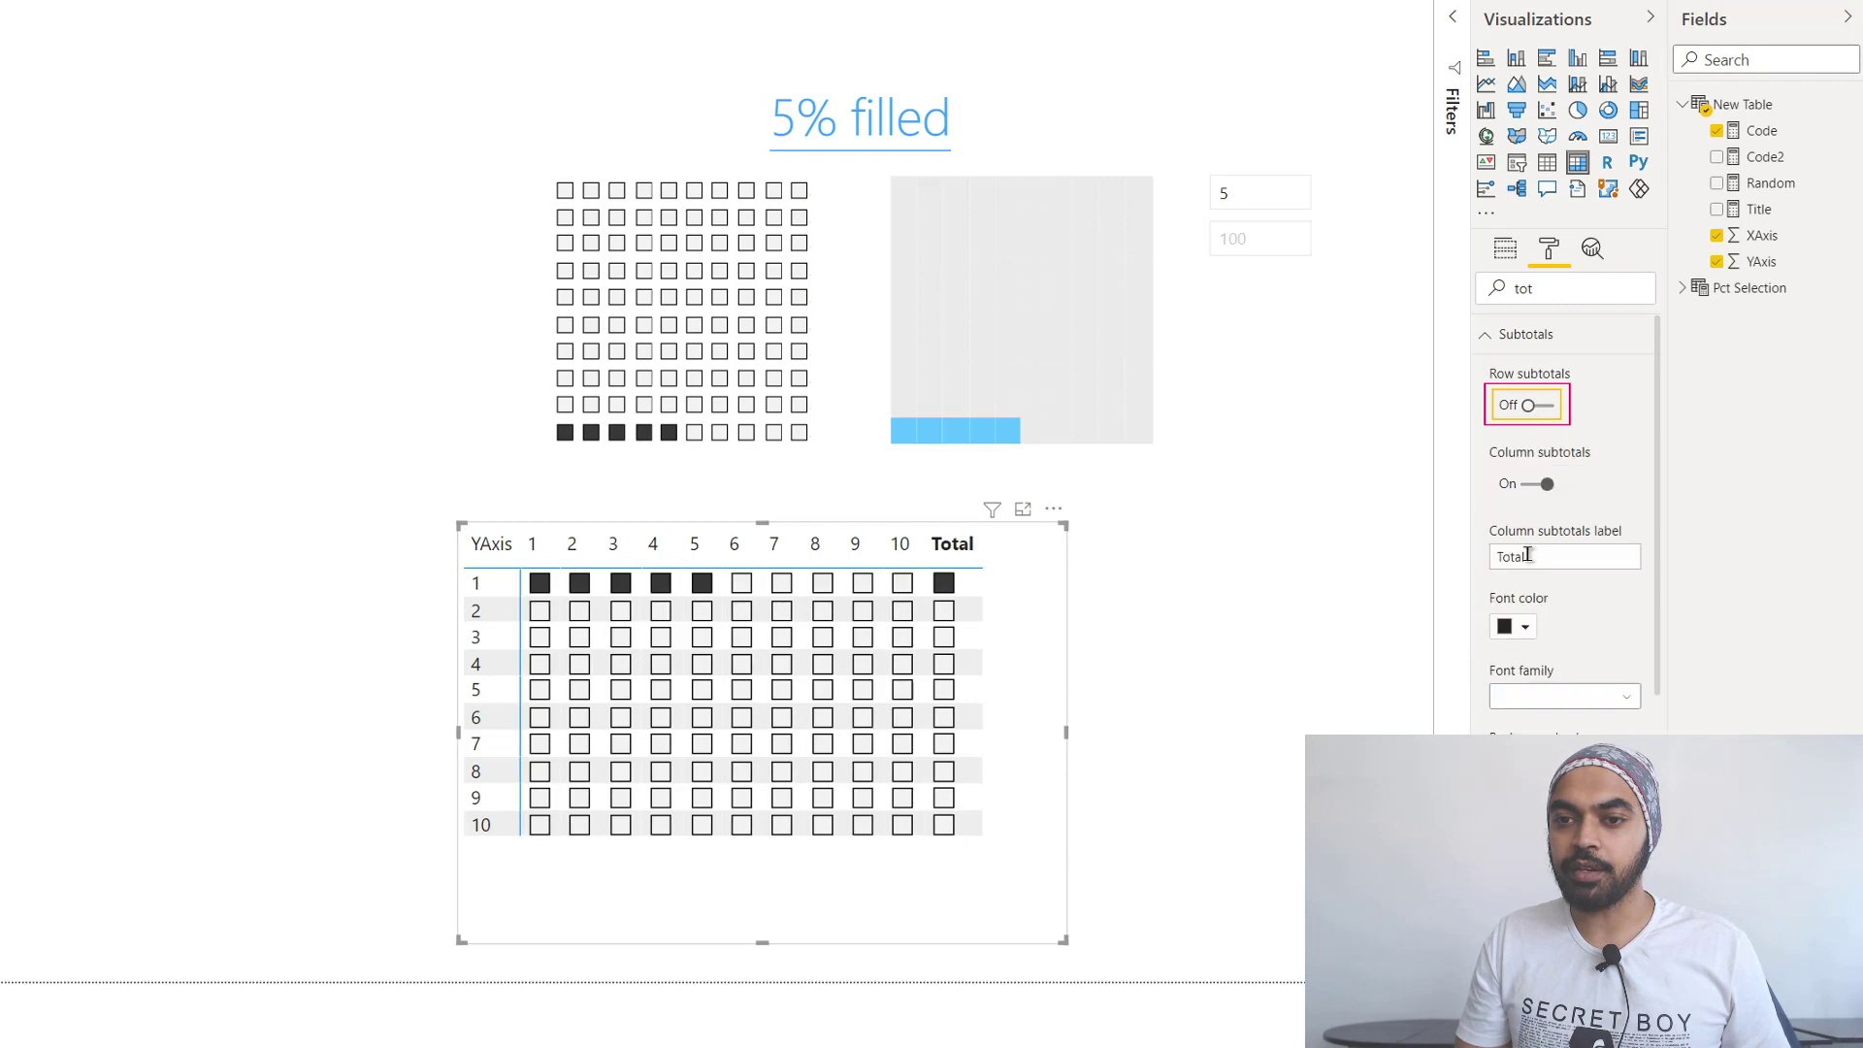
left_click(1524, 490)
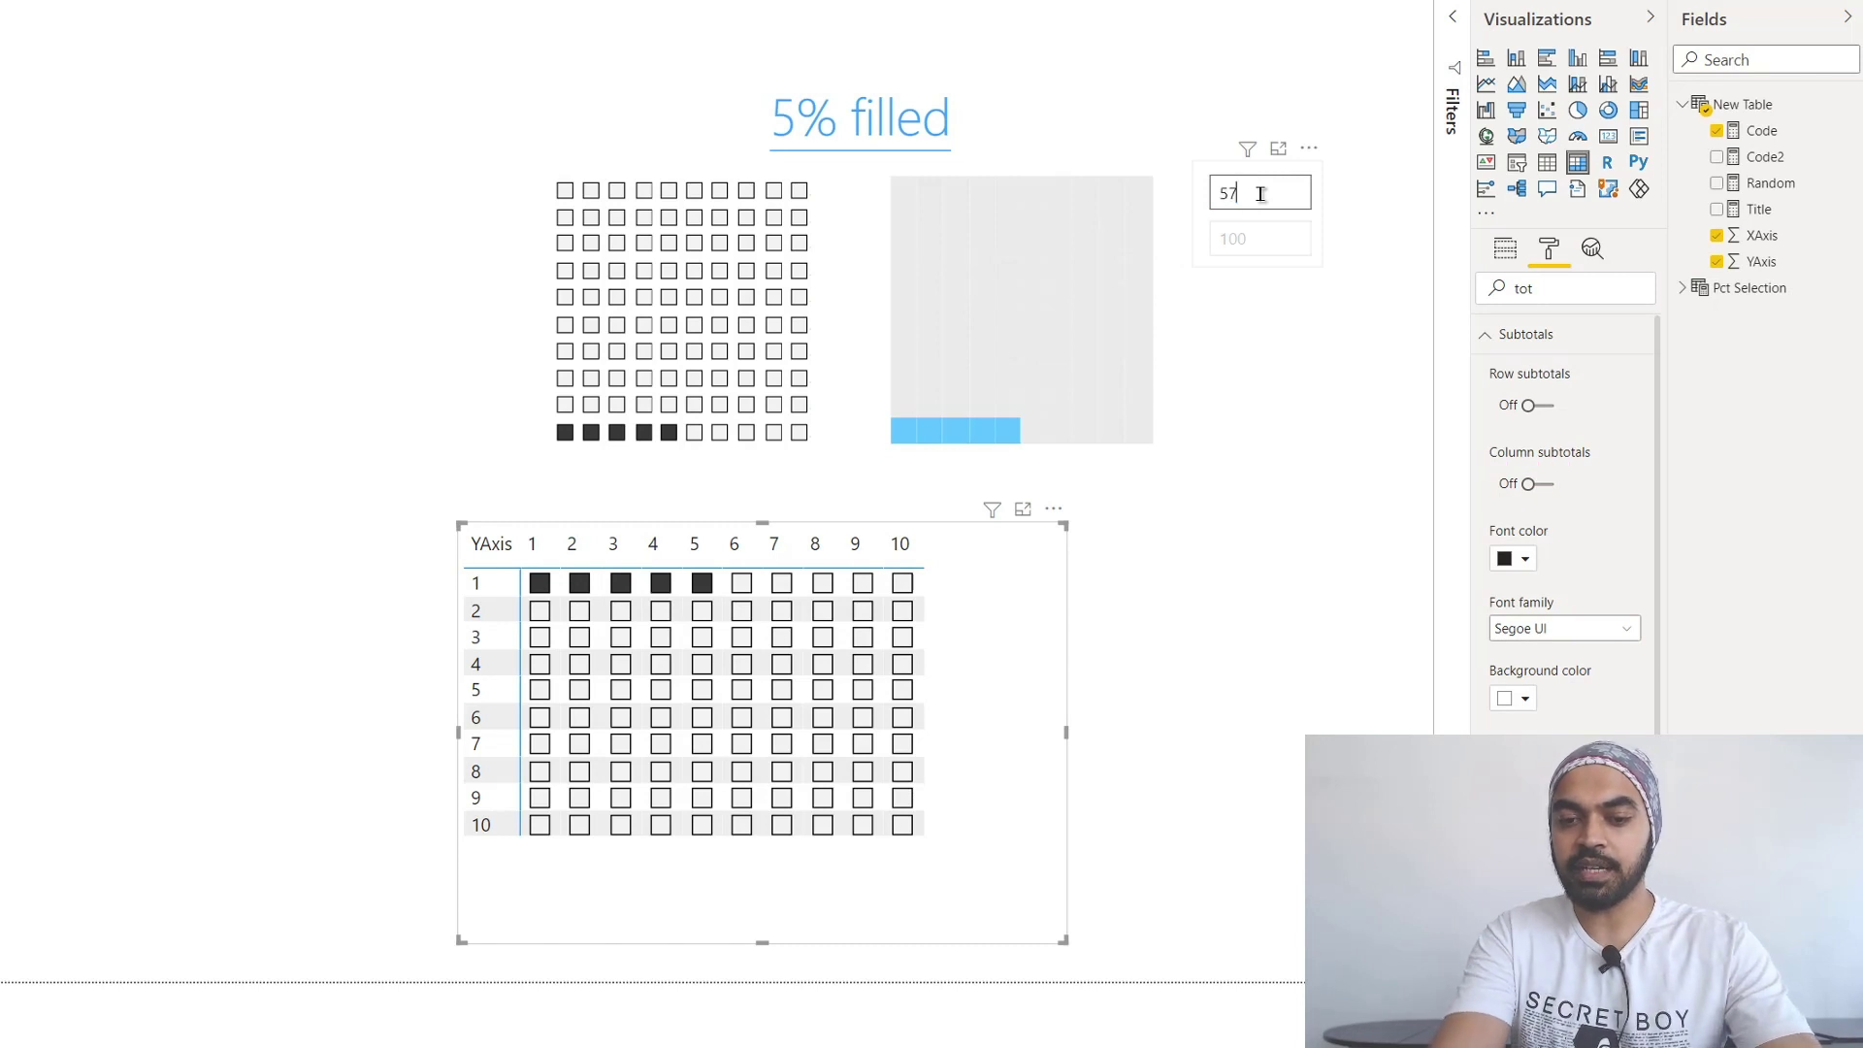
- Apply 57 as the fill percentage and sort the matrix rows descending by YAxis
key("Return")
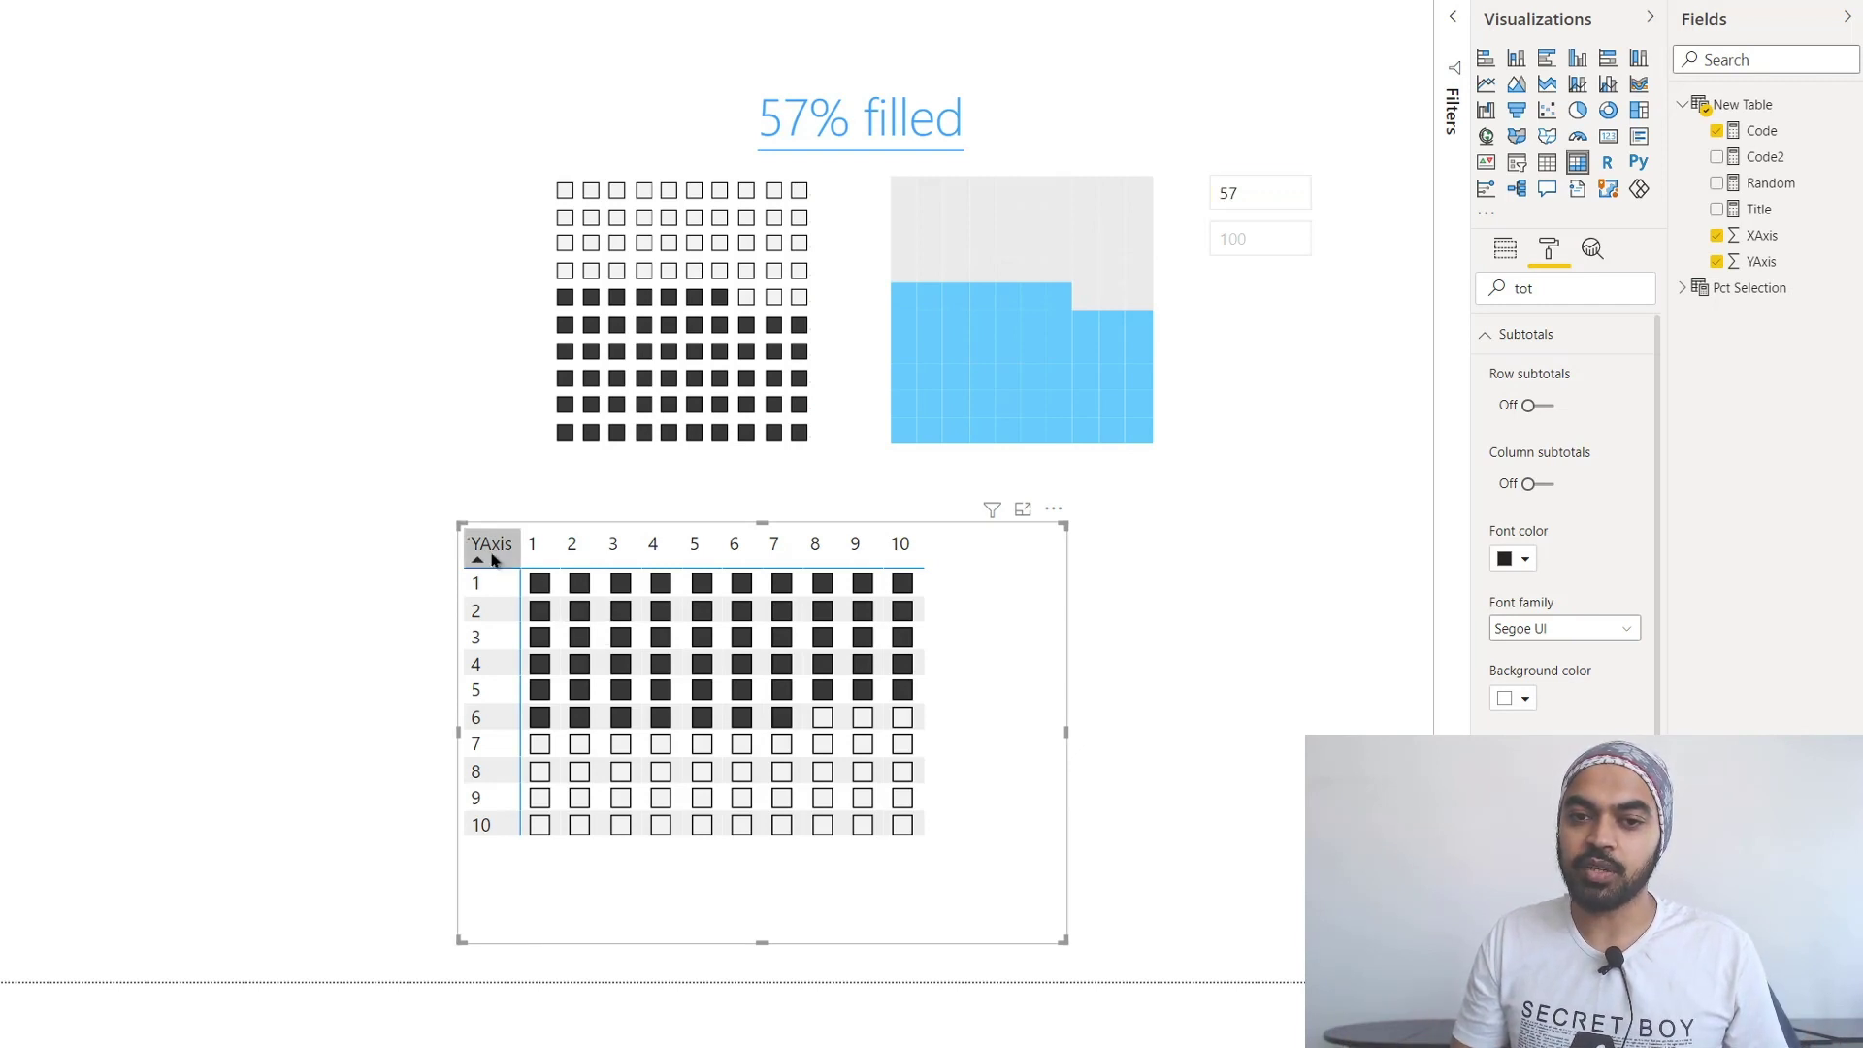
left_click(492, 558)
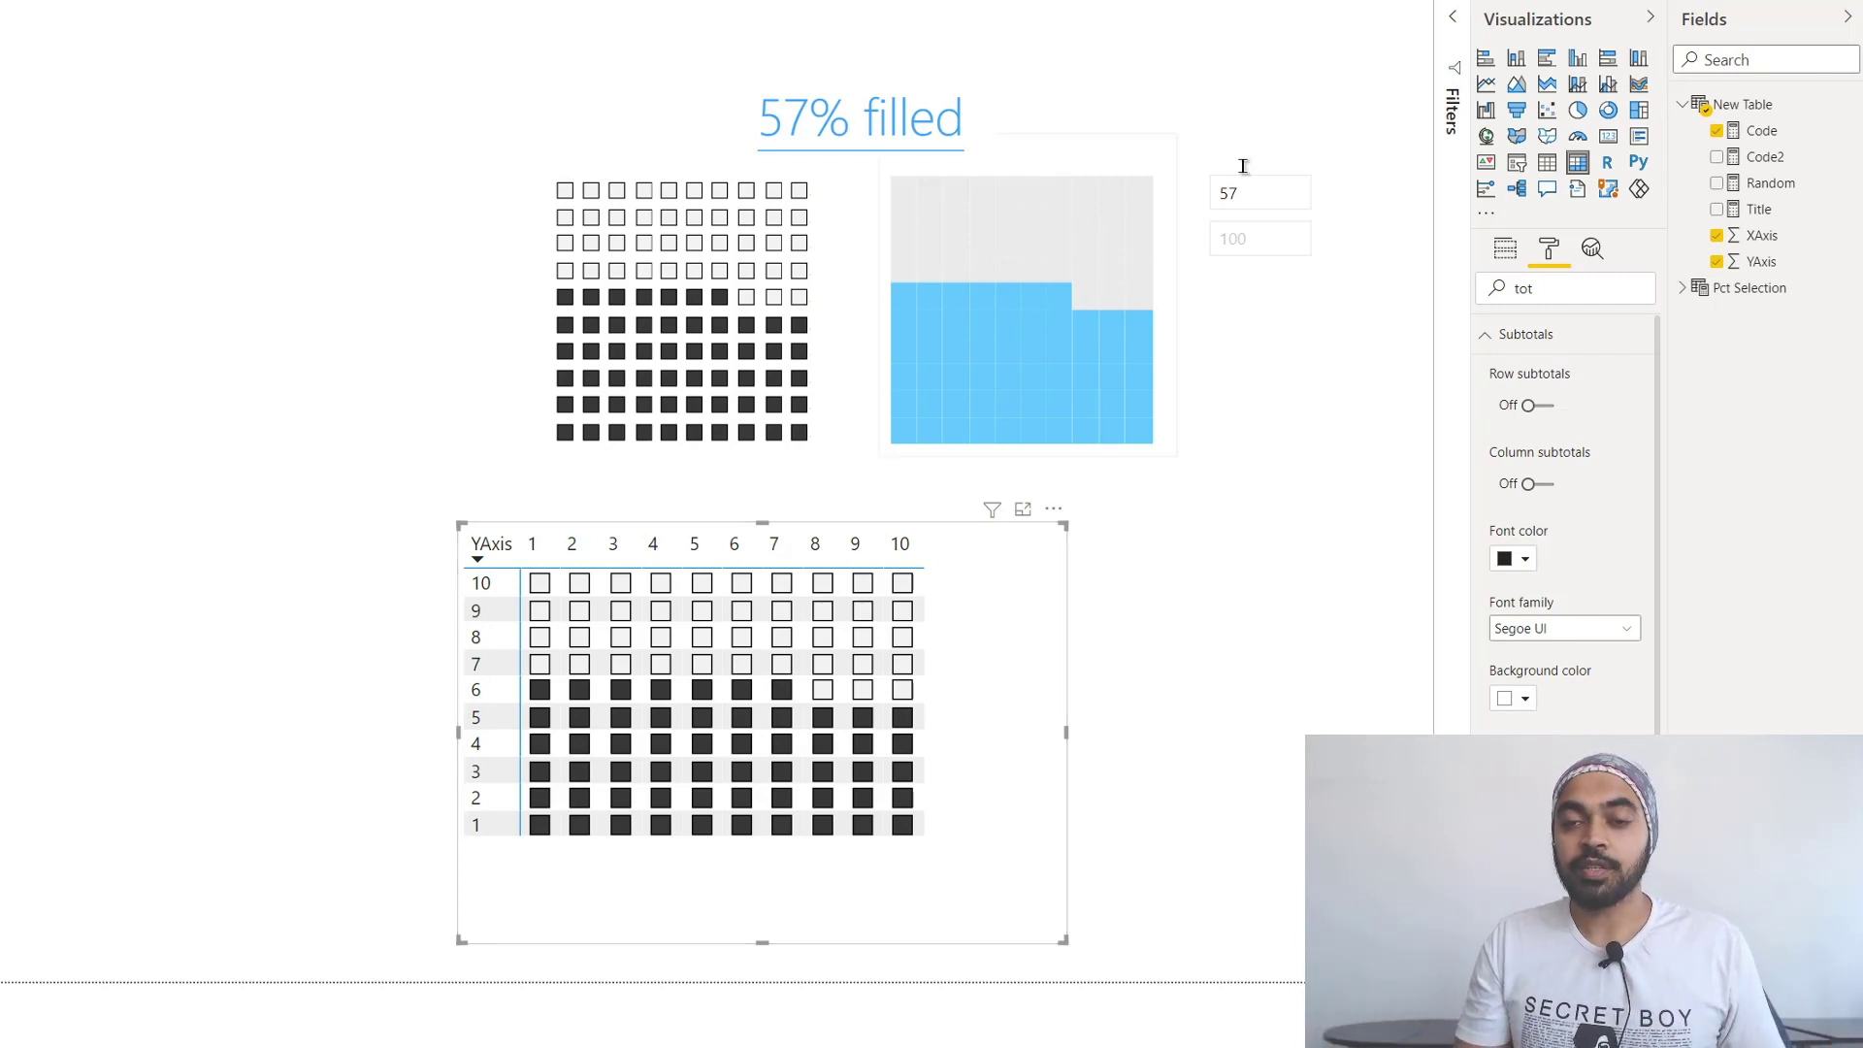
left_click(1168, 161)
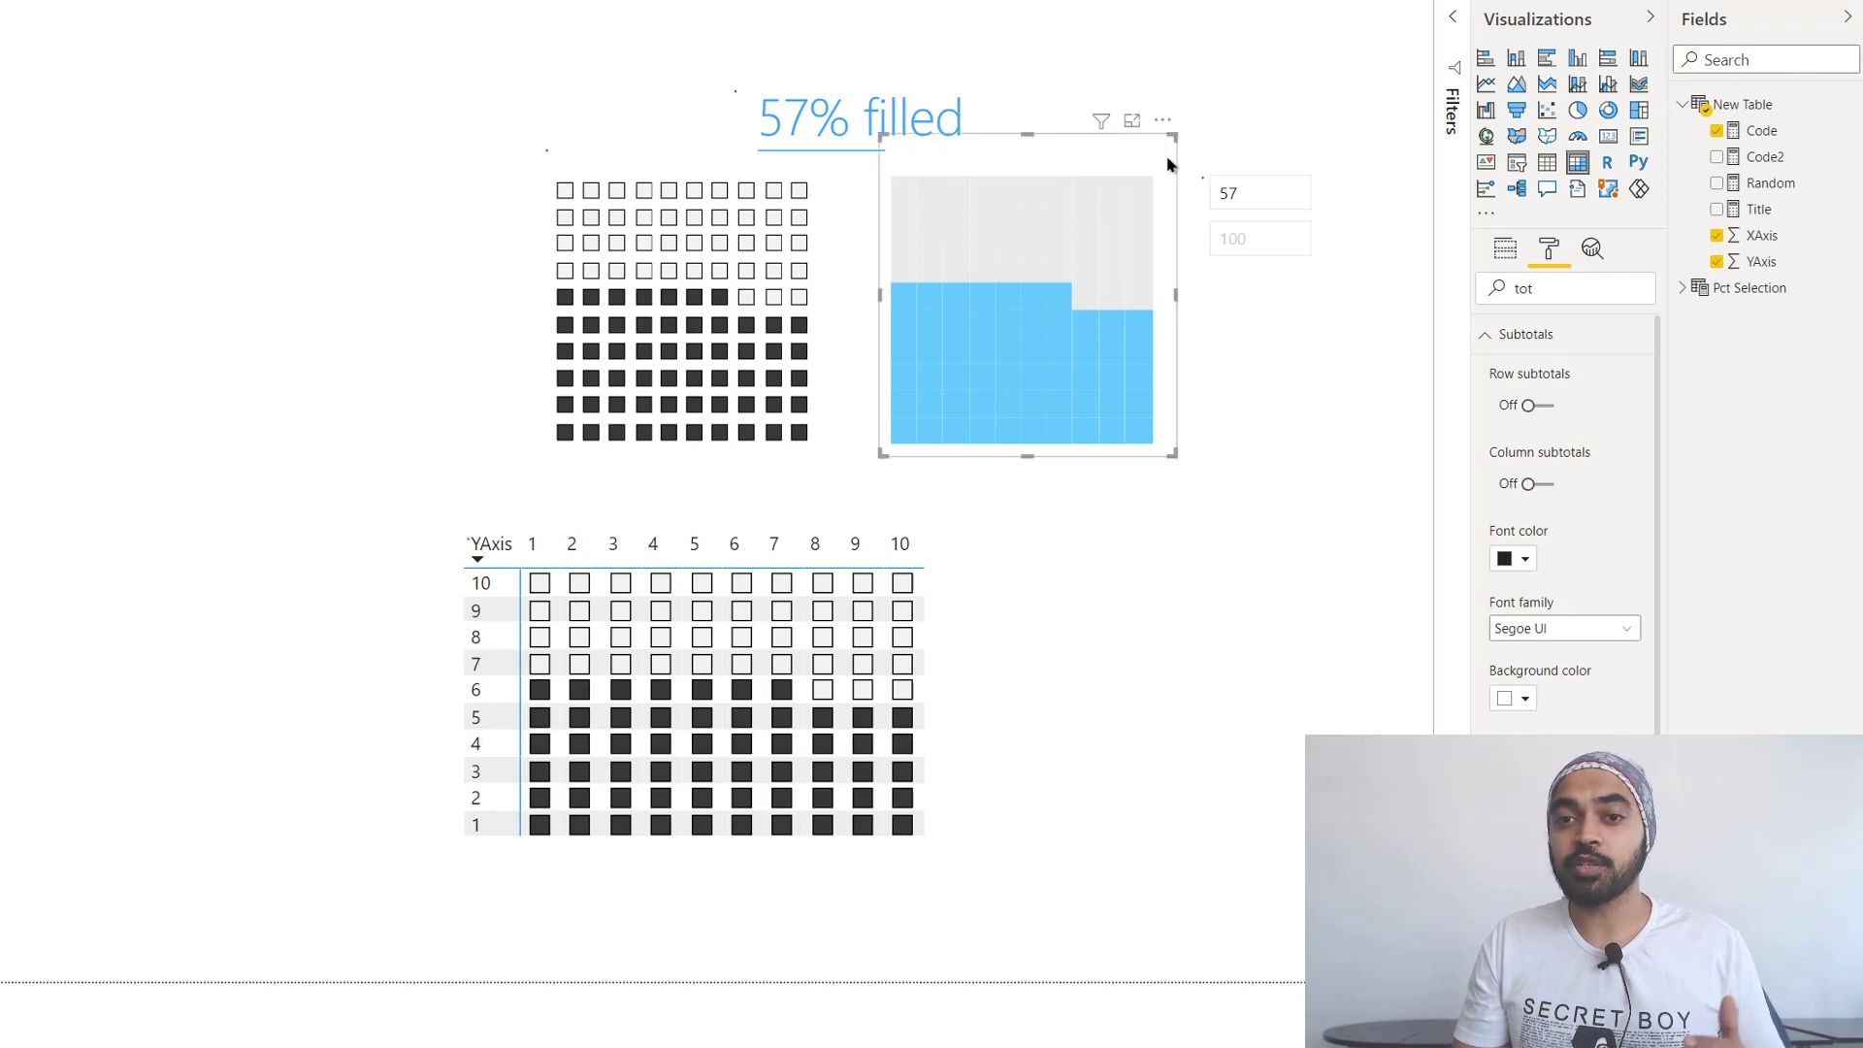
left_click(1786, 161)
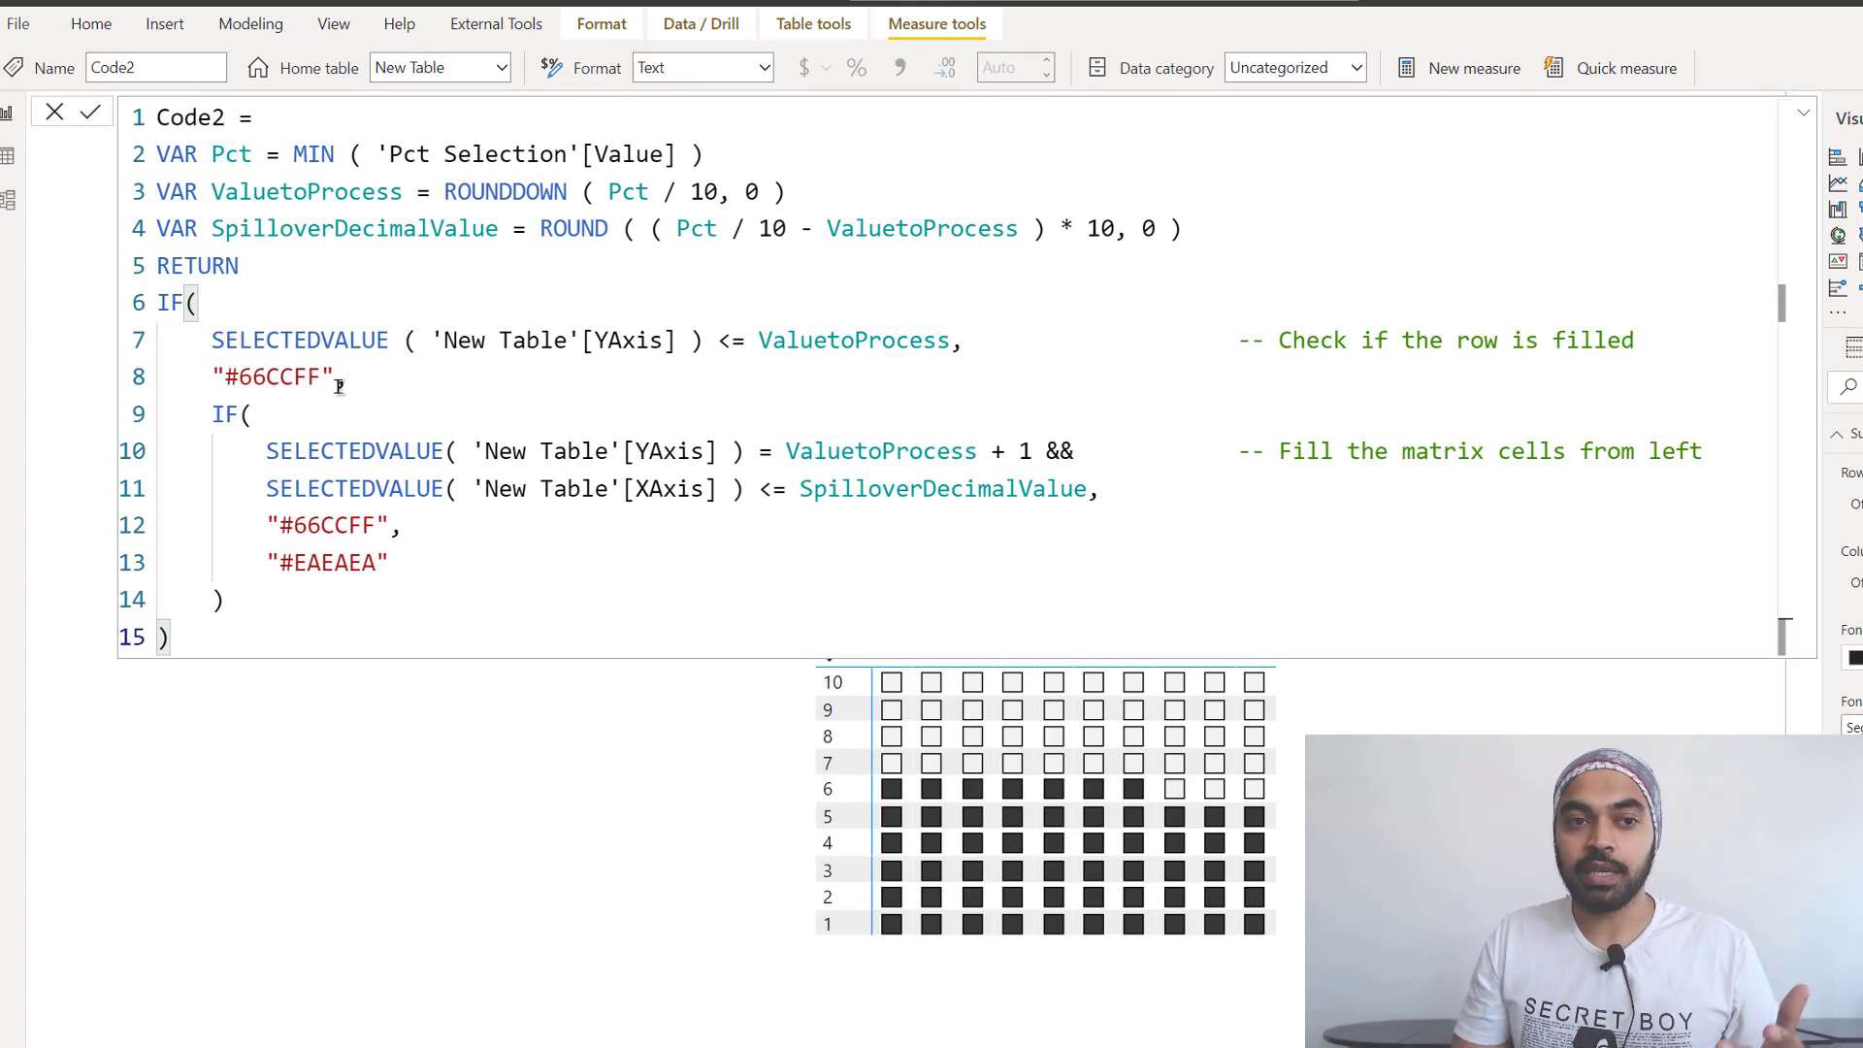
left_click_drag(227, 377, 319, 377)
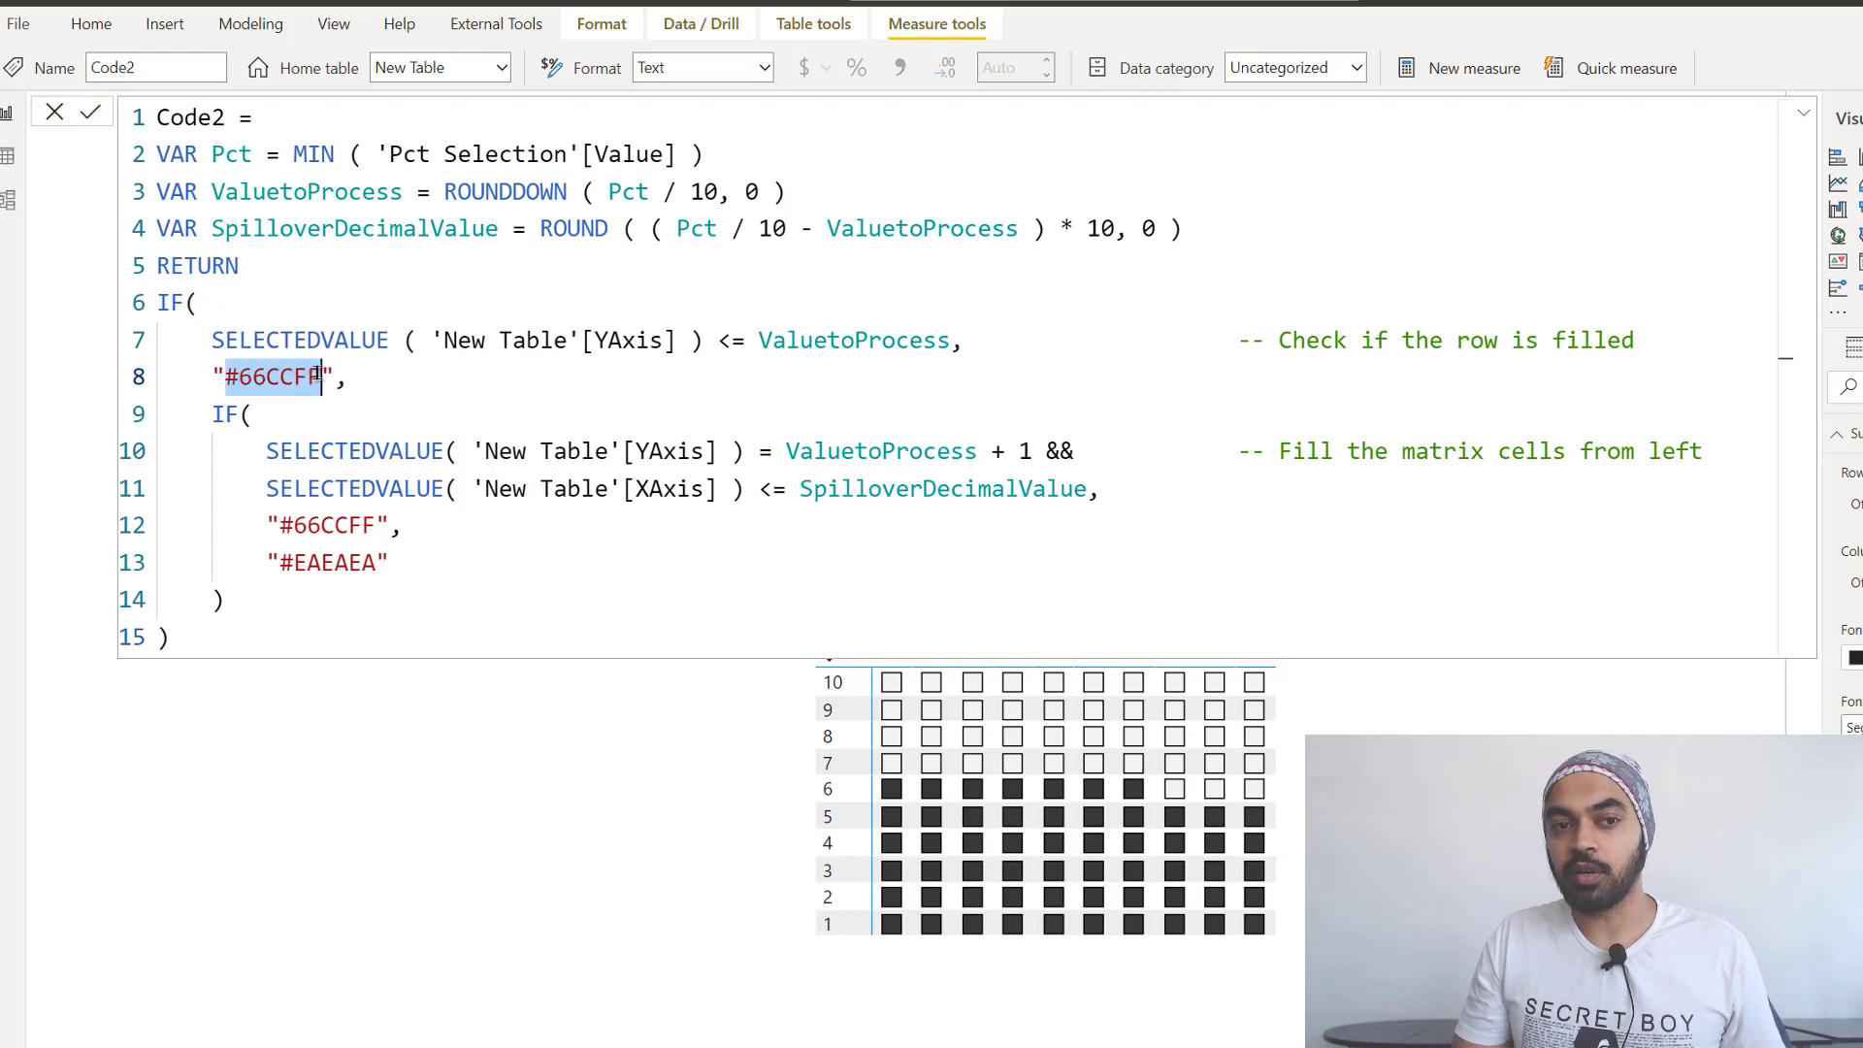
left_click_drag(307, 527, 346, 563)
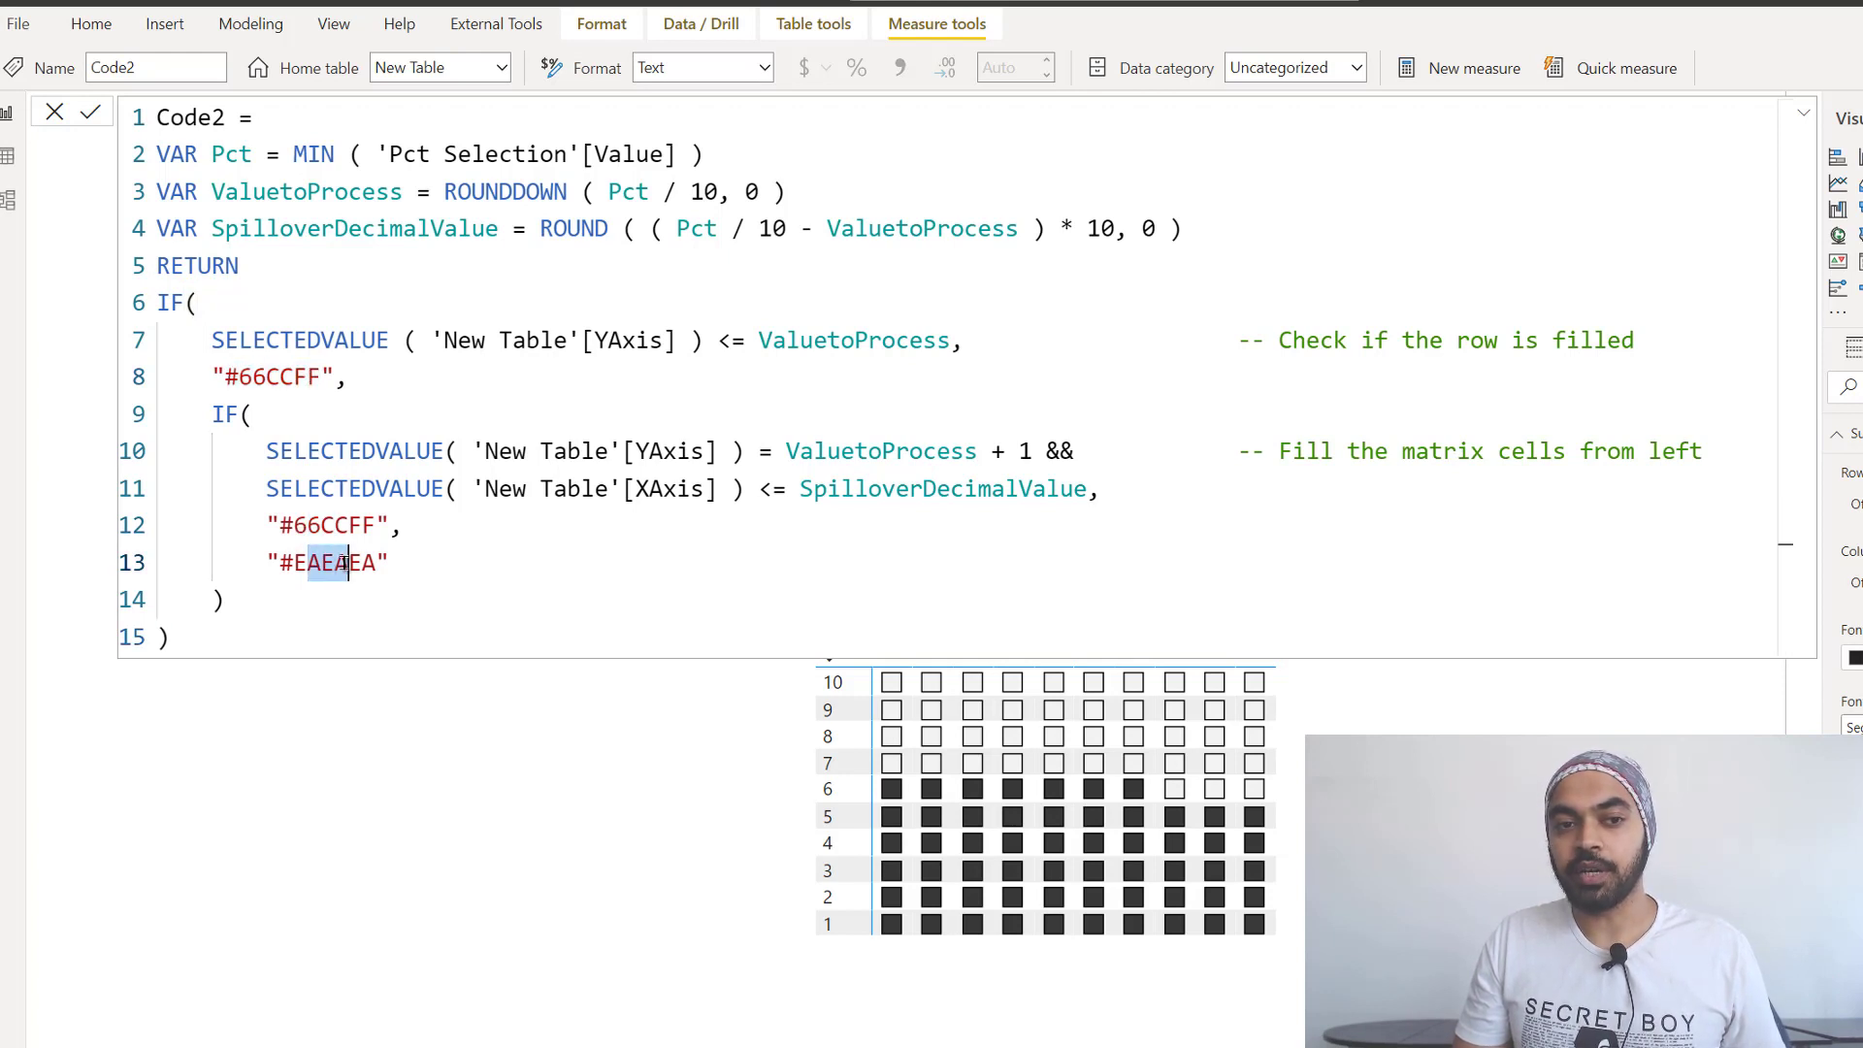
left_click(383, 761)
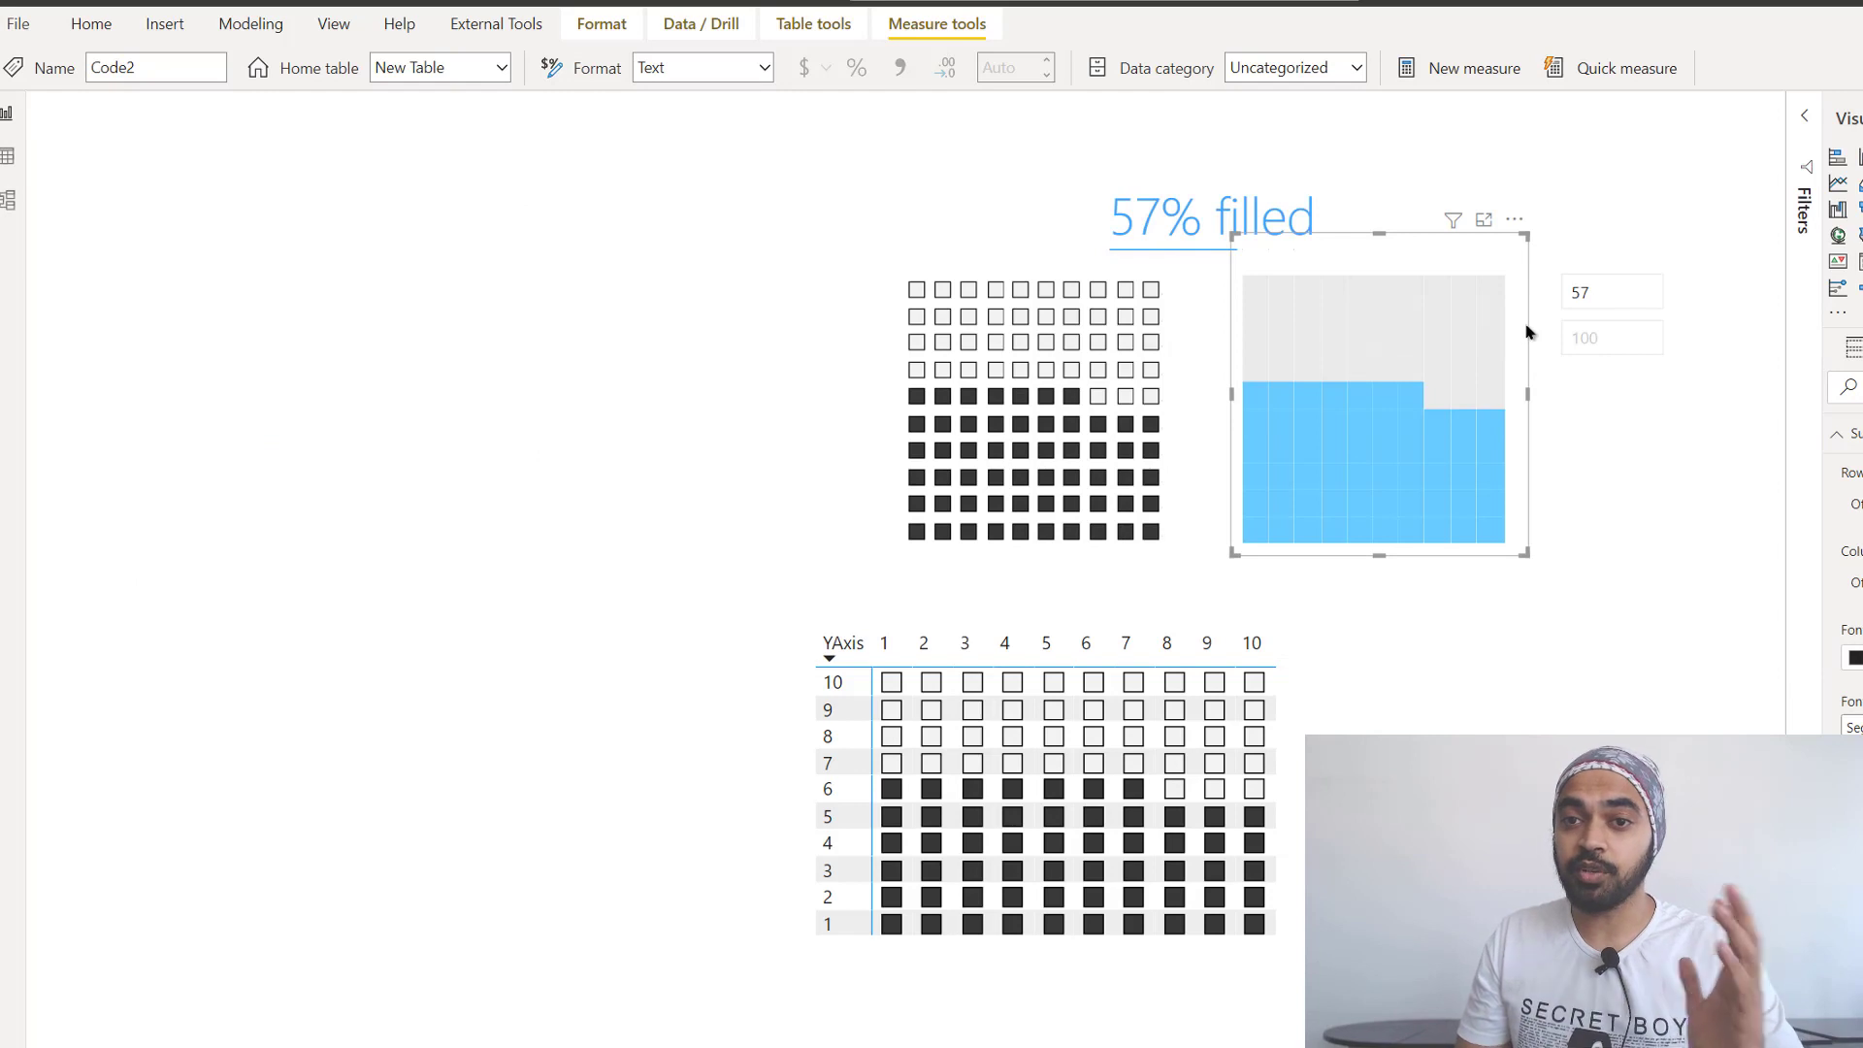
left_click(1545, 353)
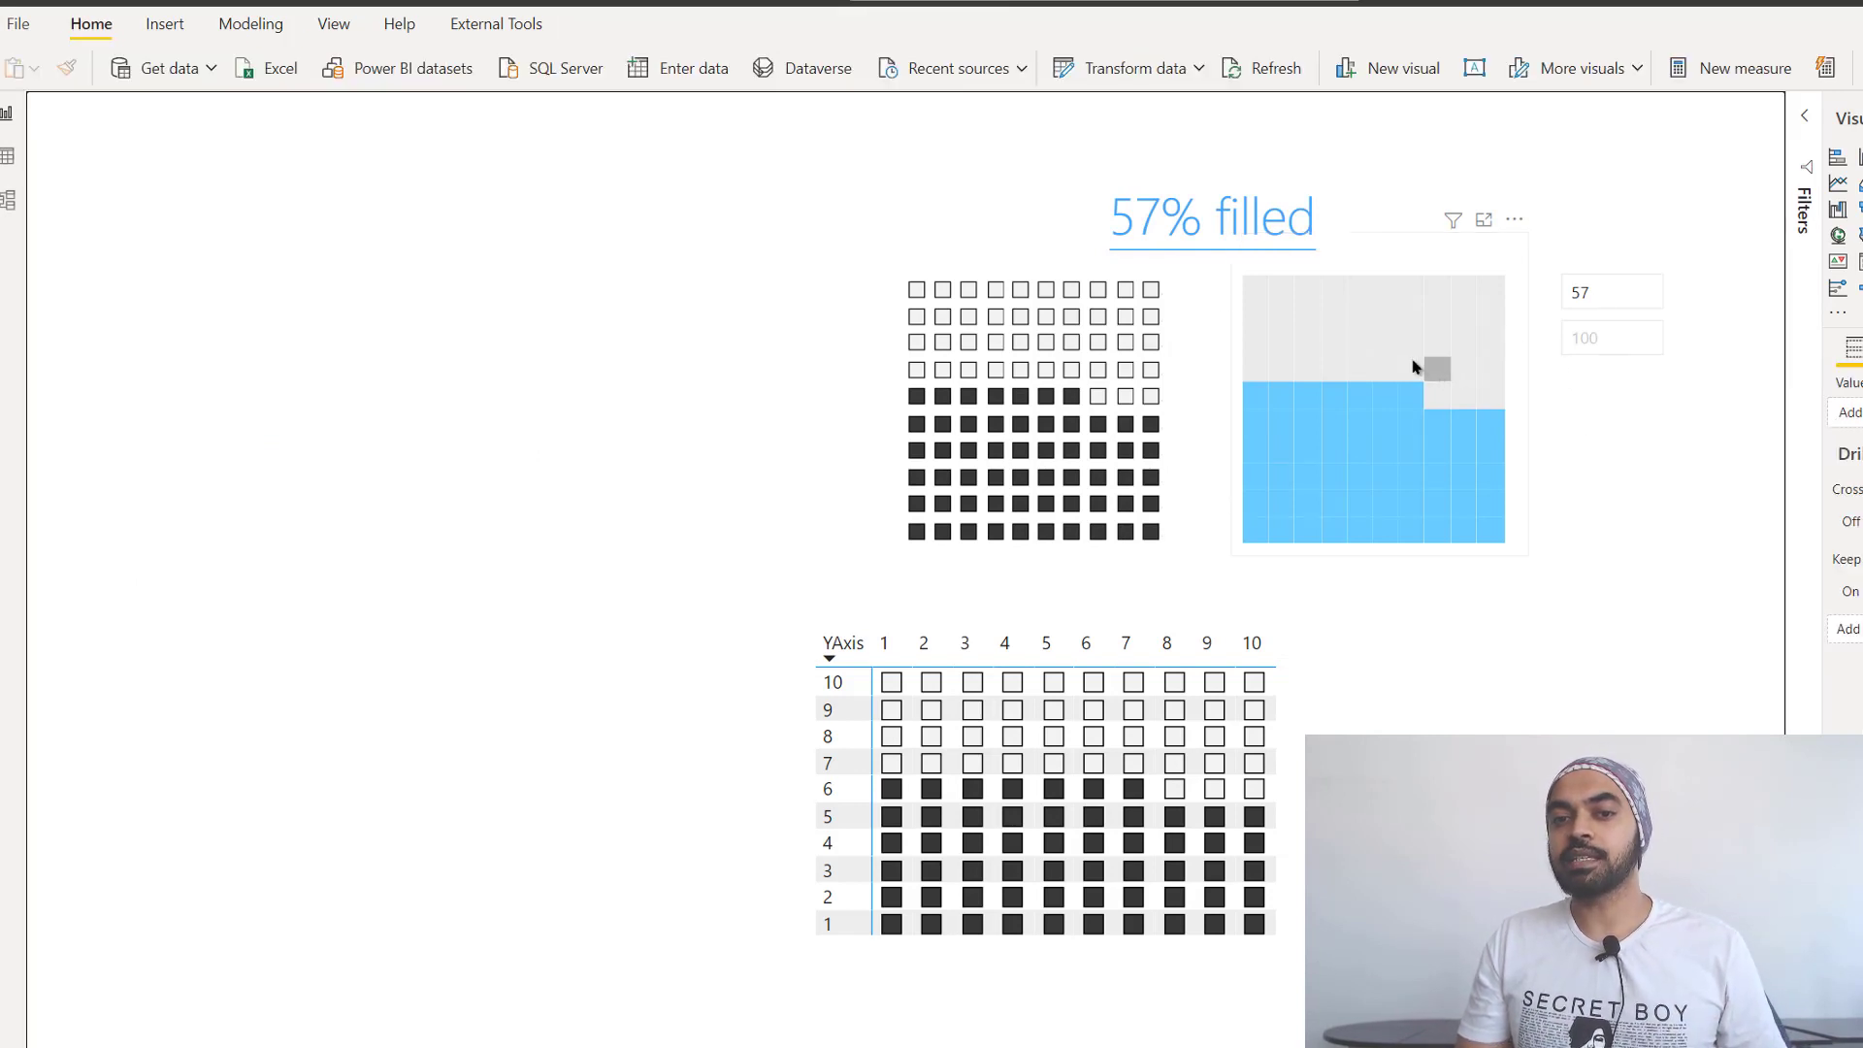